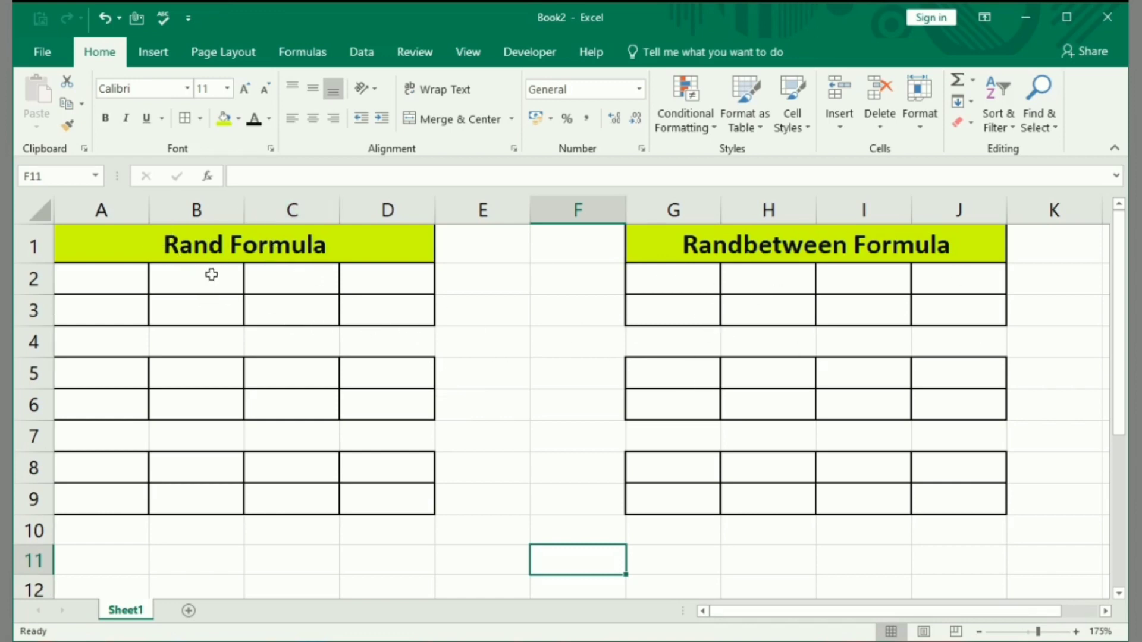
Enter the formula =RAND() in cell A2 under the Rand Formula heading.
left_click(103, 276)
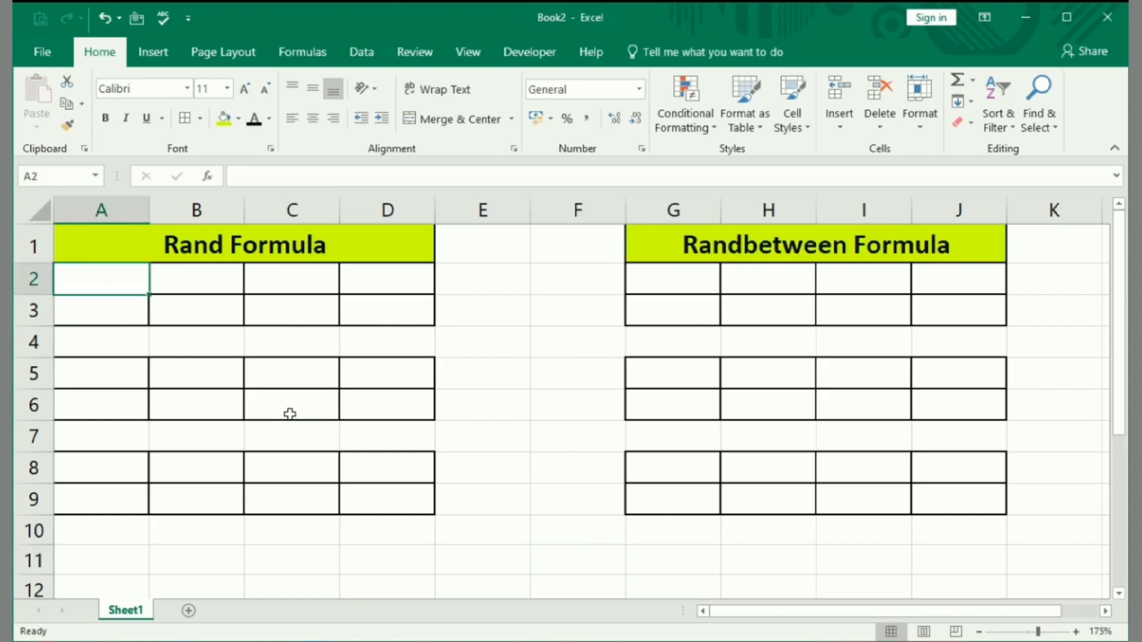
type("=rand")
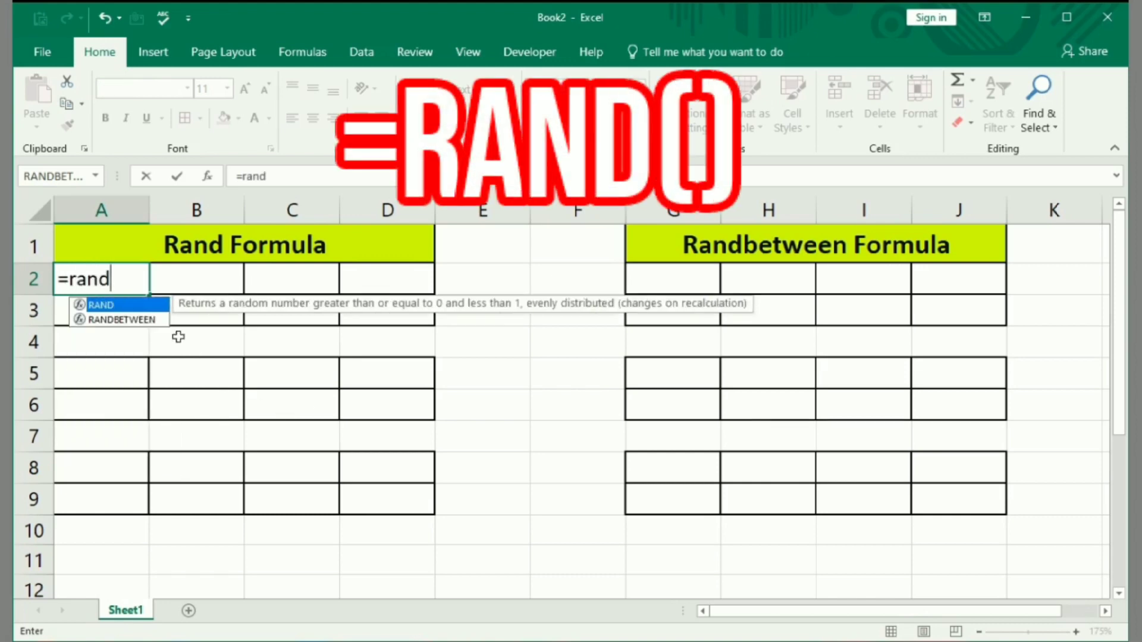
double_click(128, 305)
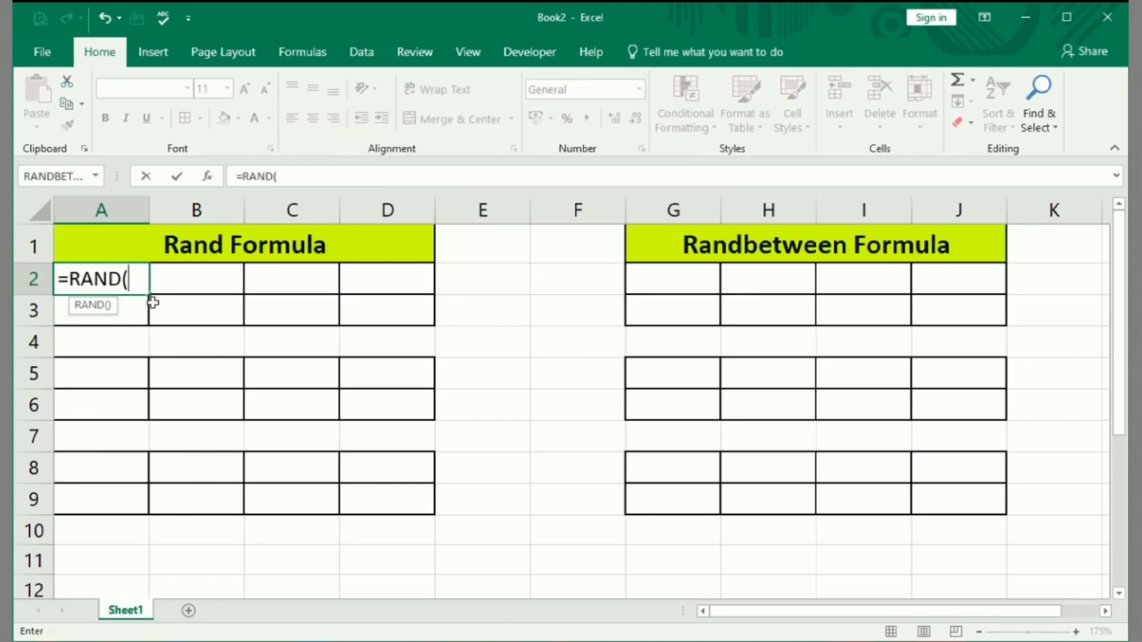
type(")")
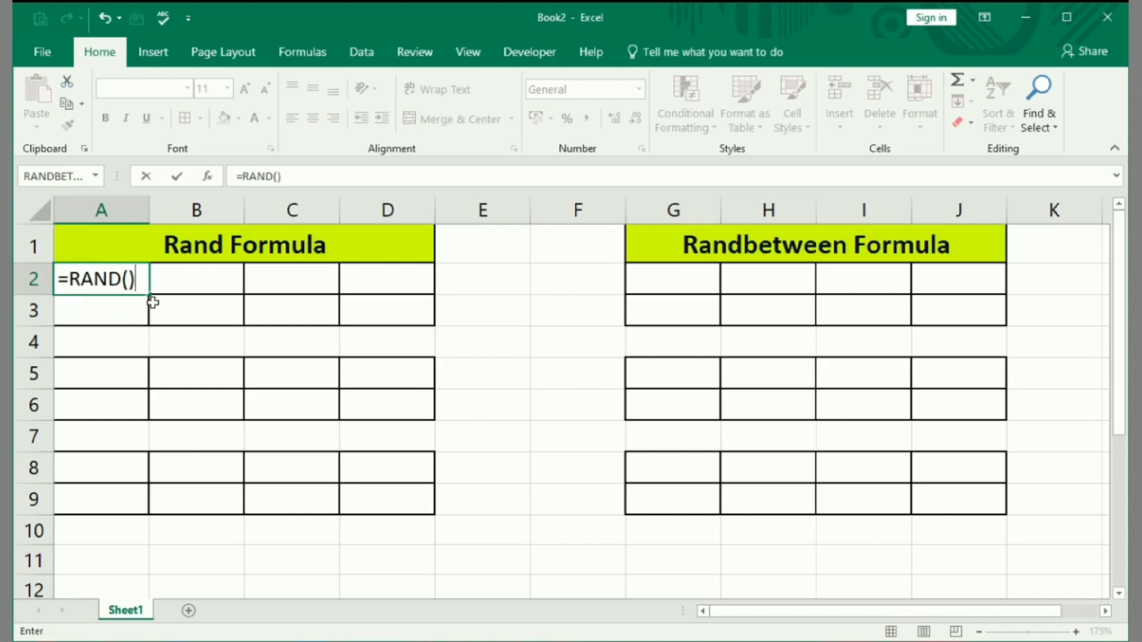
key("Return")
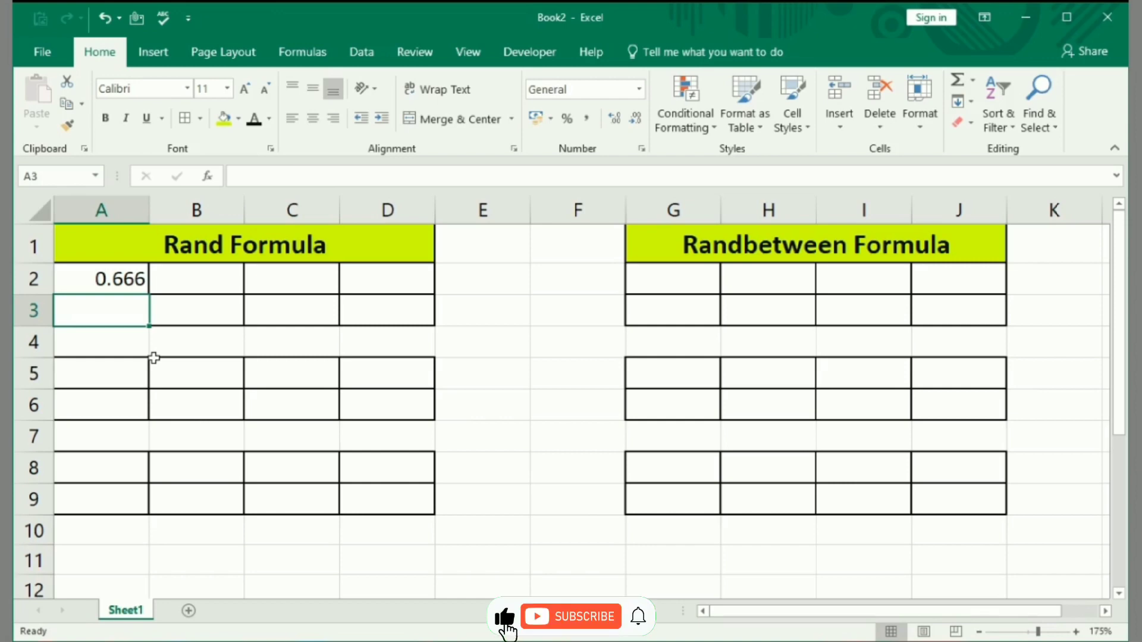
Fill the RAND formula from A2 across the row to D2.
left_click(119, 279)
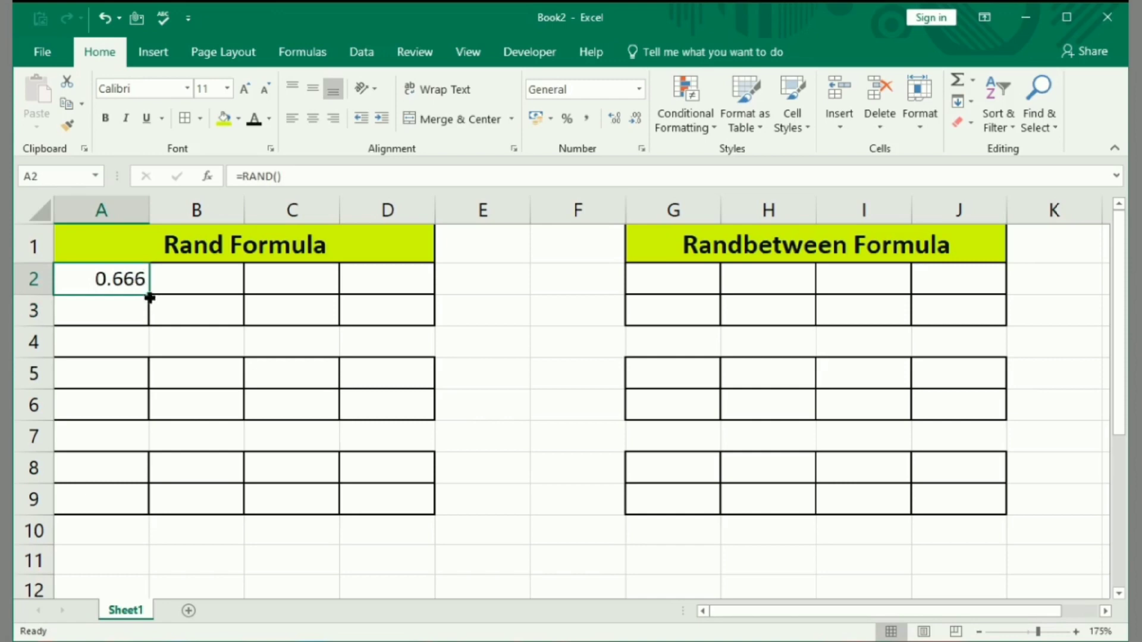
left_click_drag(147, 295, 221, 288)
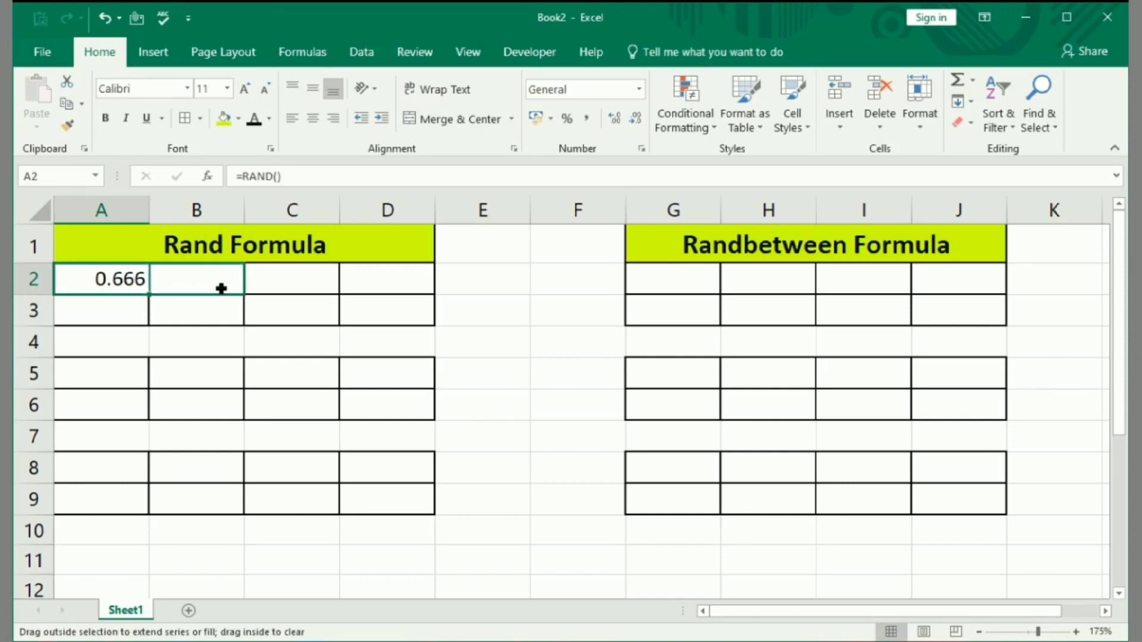
left_click_drag(293, 296, 439, 321)
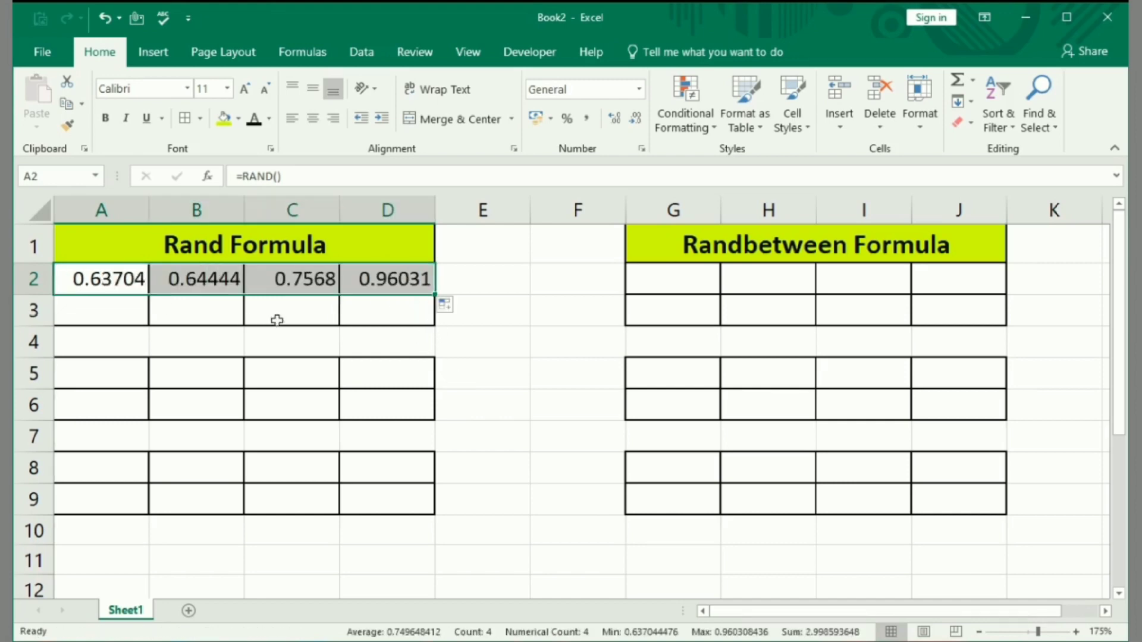
Fill the RAND formulas in A2:D2 down into row 3, completing the first block.
left_click(393, 287)
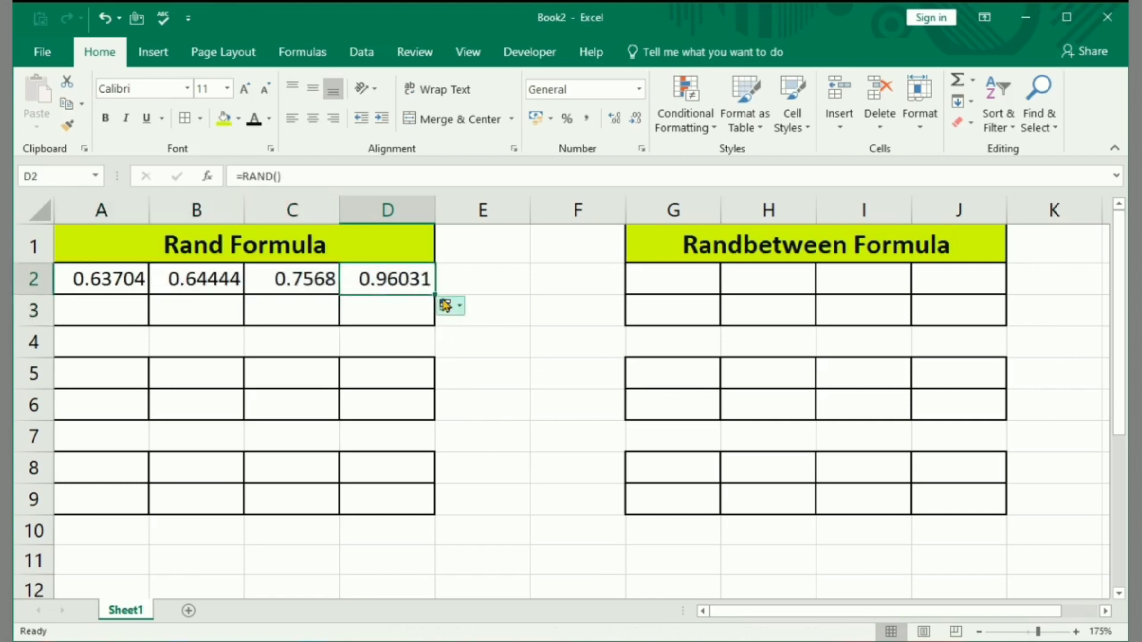
left_click_drag(434, 294, 435, 324)
left_click(365, 308)
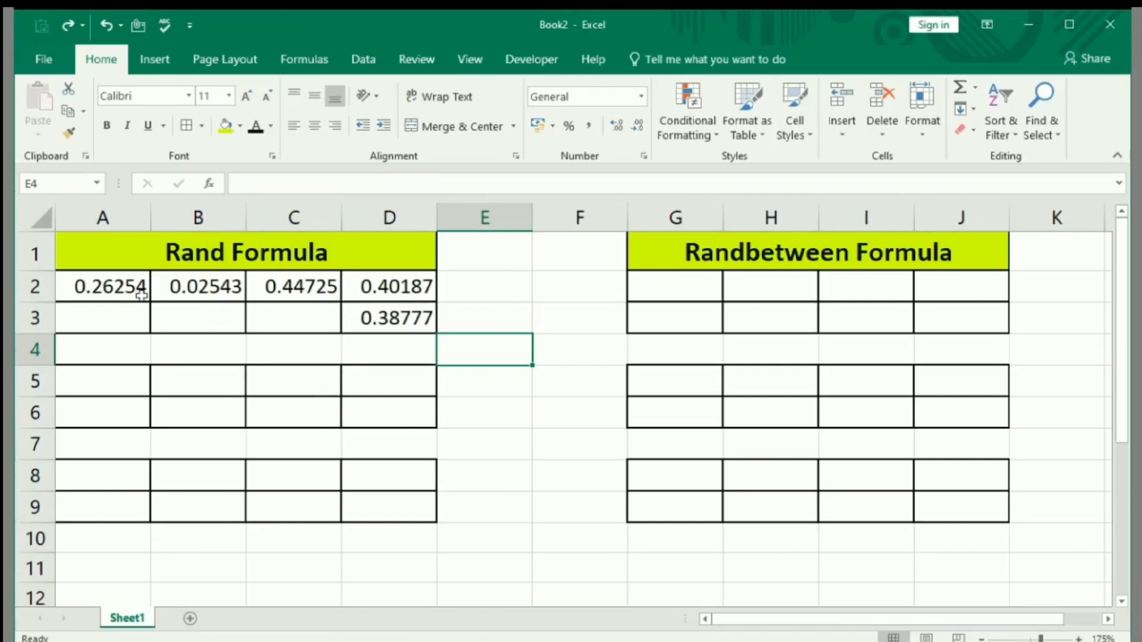
left_click_drag(141, 295, 333, 292)
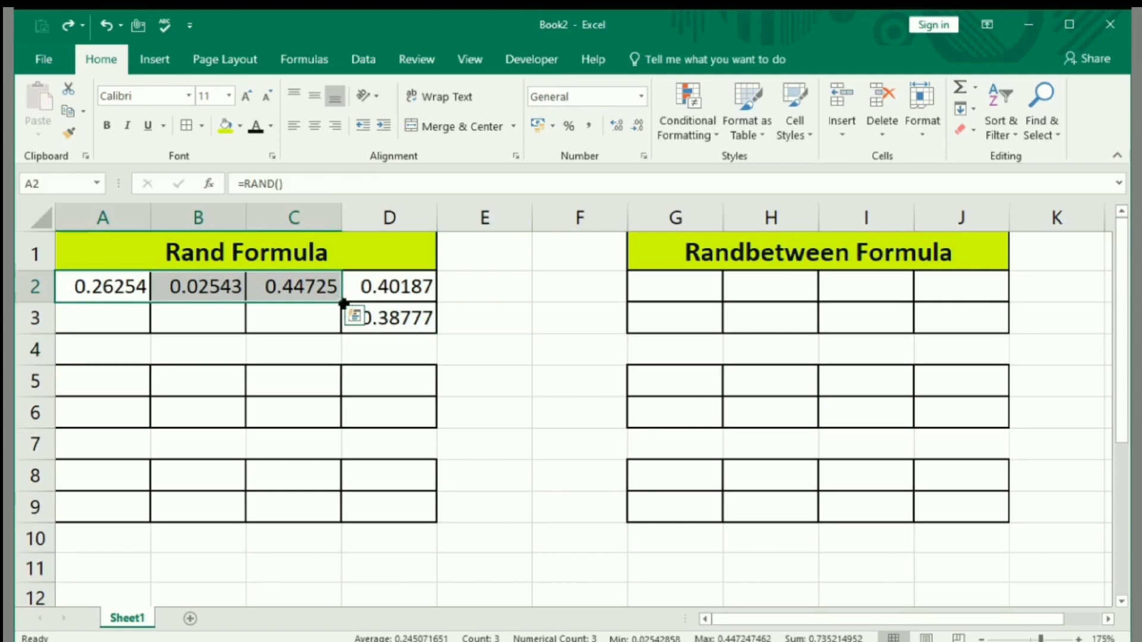
left_click_drag(337, 301, 345, 330)
left_click(522, 375)
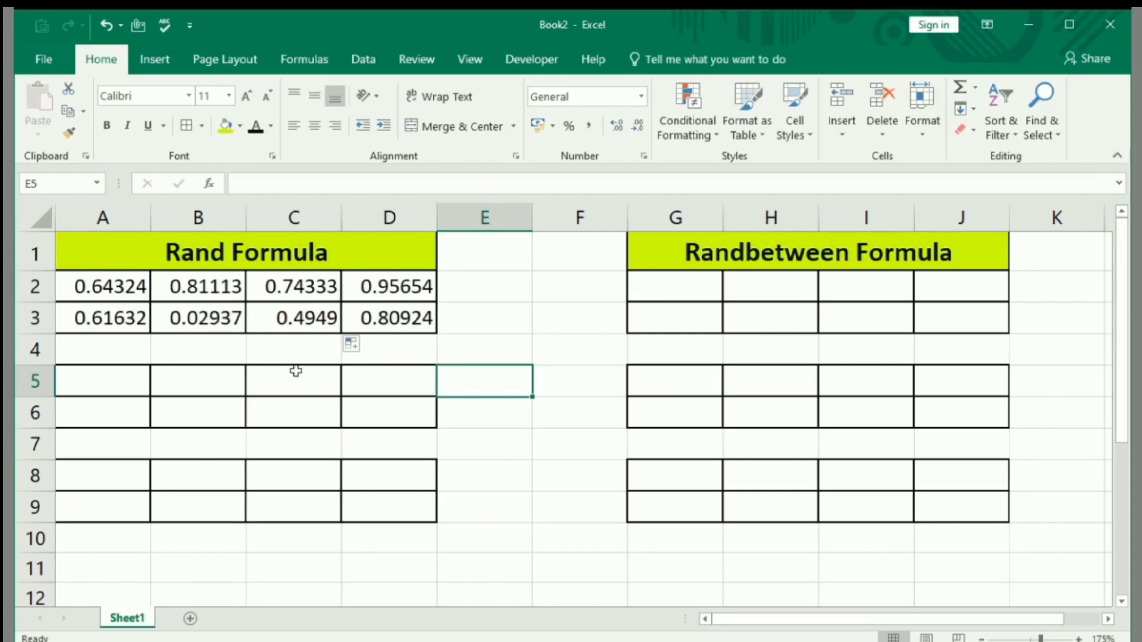
Enter the formula =RAND()*10 in cell A5 to generate random numbers up to 10.
left_click(94, 383)
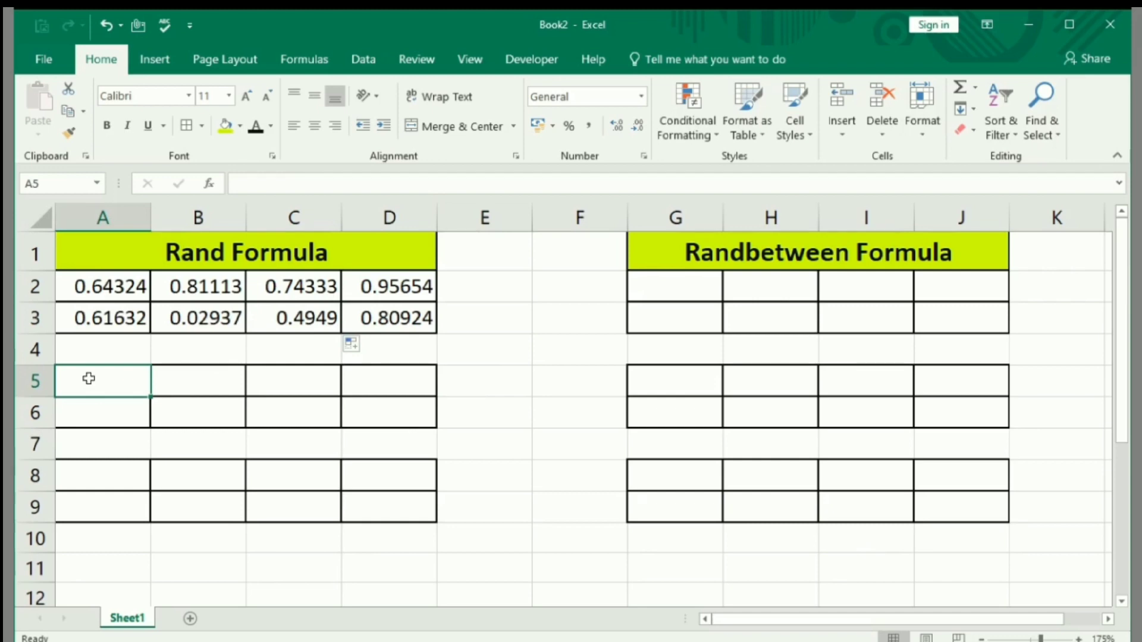
type("=")
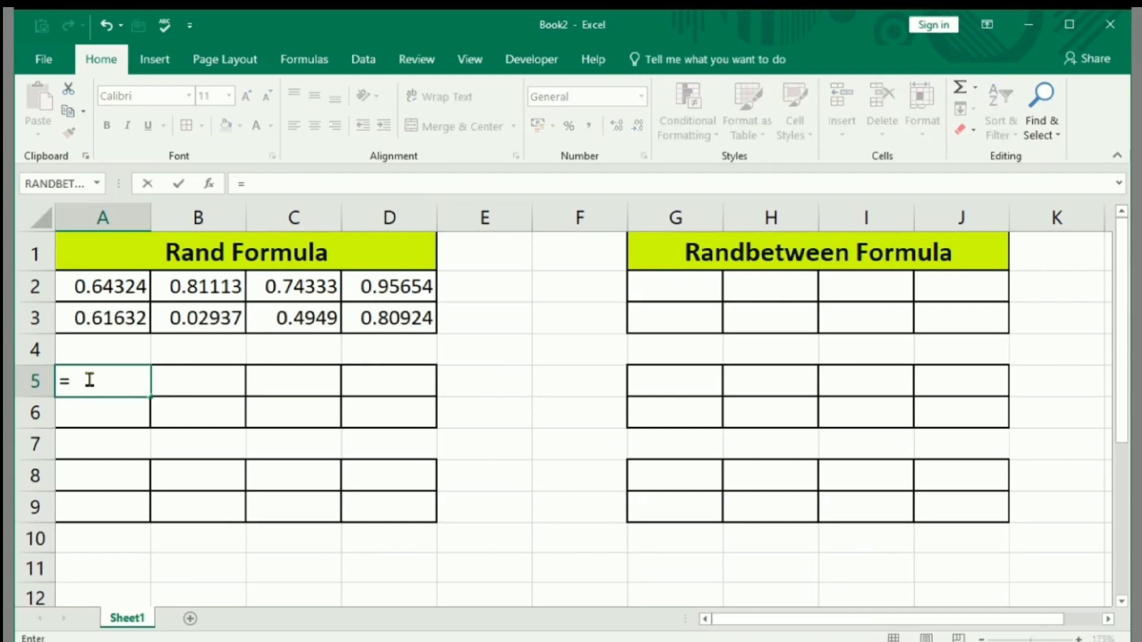
type("ran")
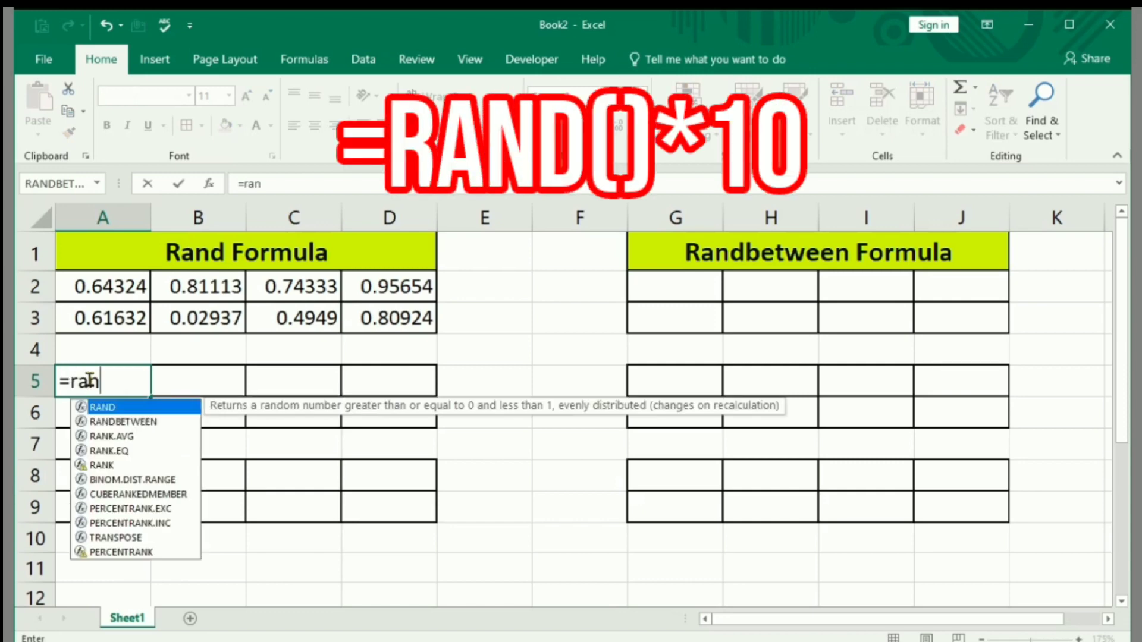
double_click(111, 409)
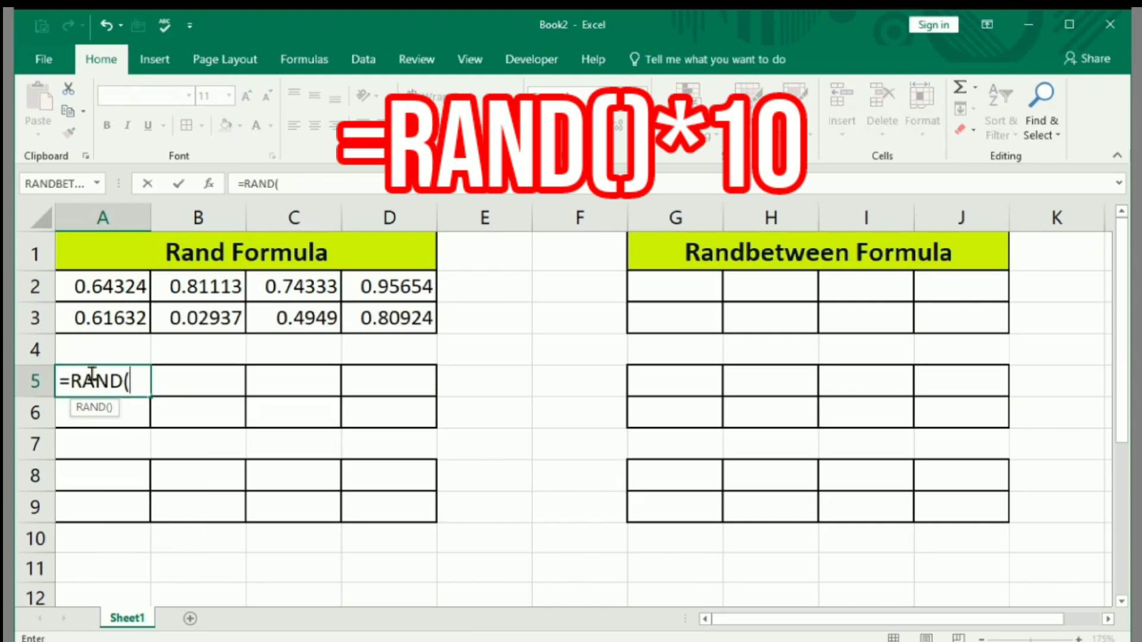
type("0")
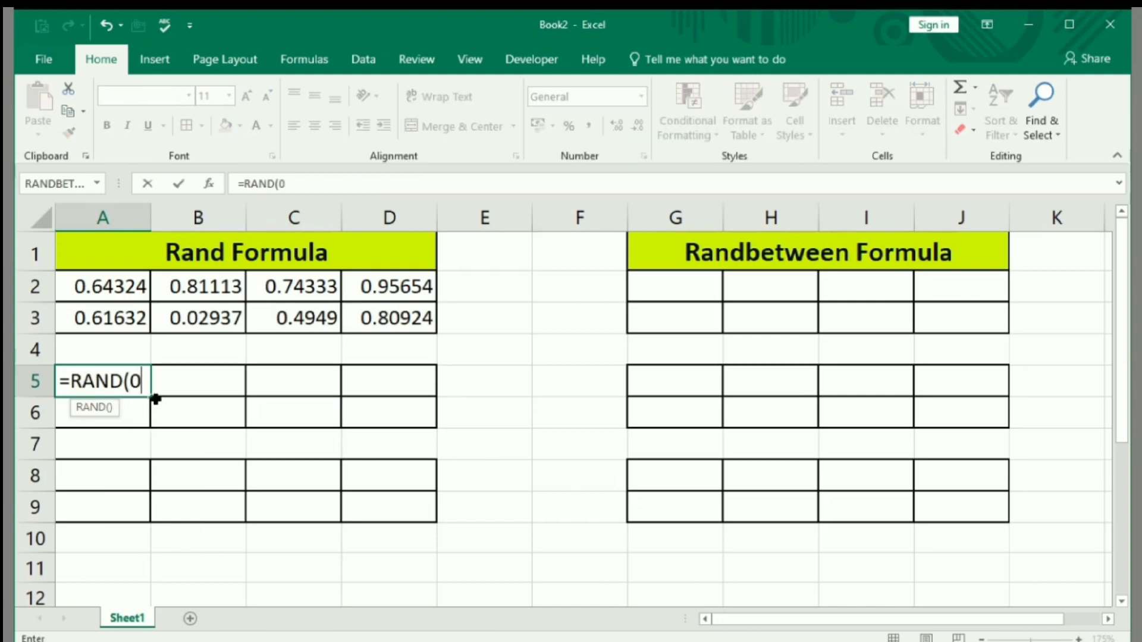
key("BackSpace")
type(")")
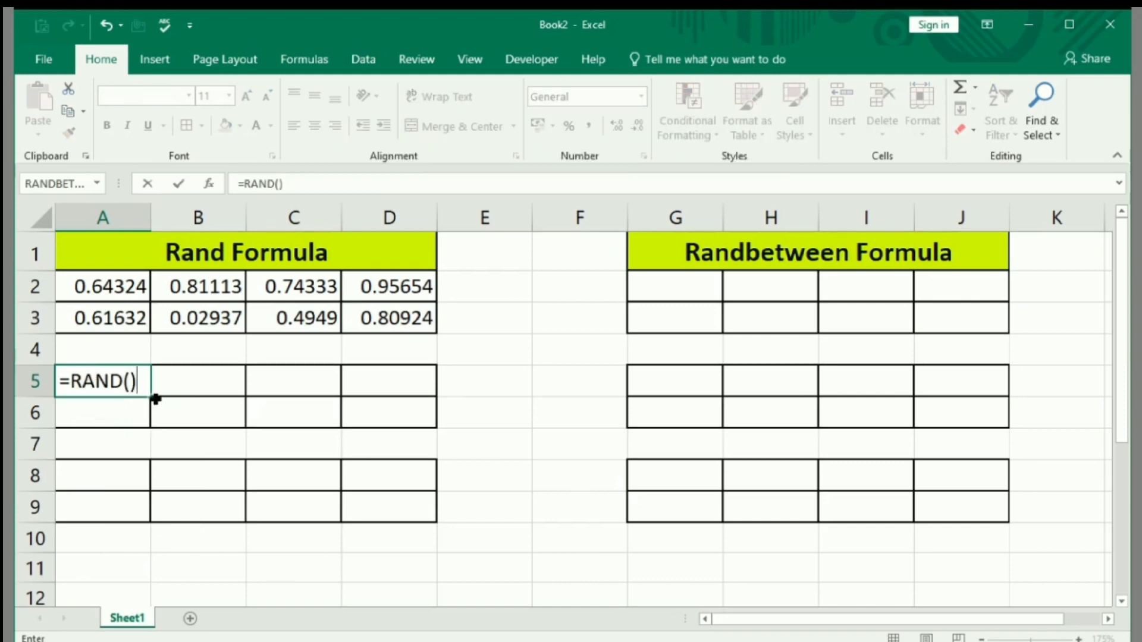
type("*10")
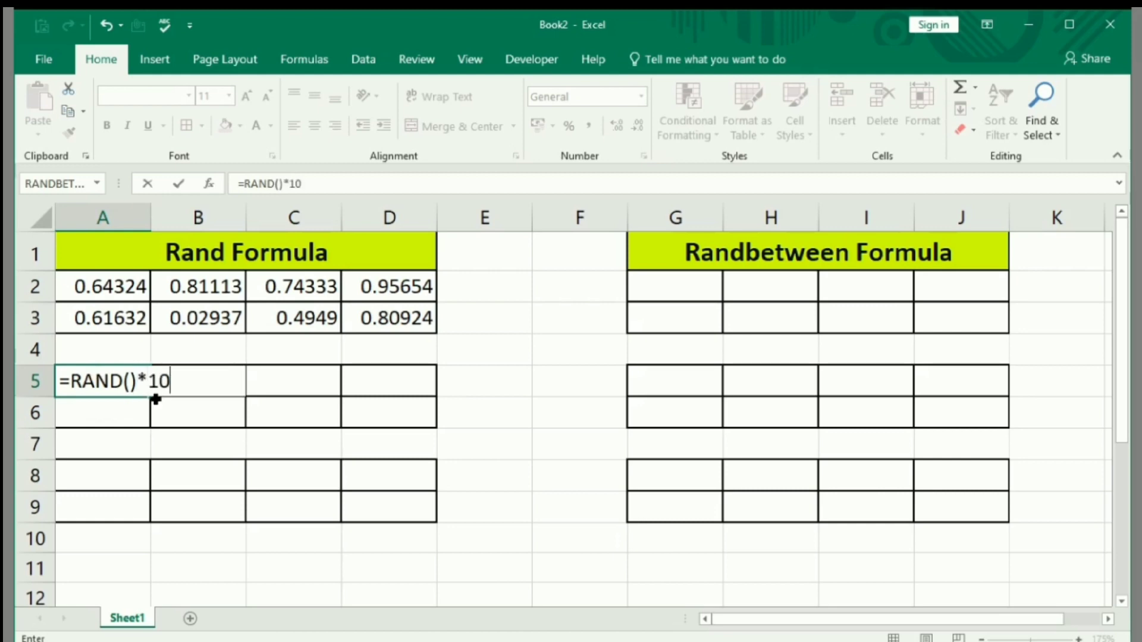
key("Return")
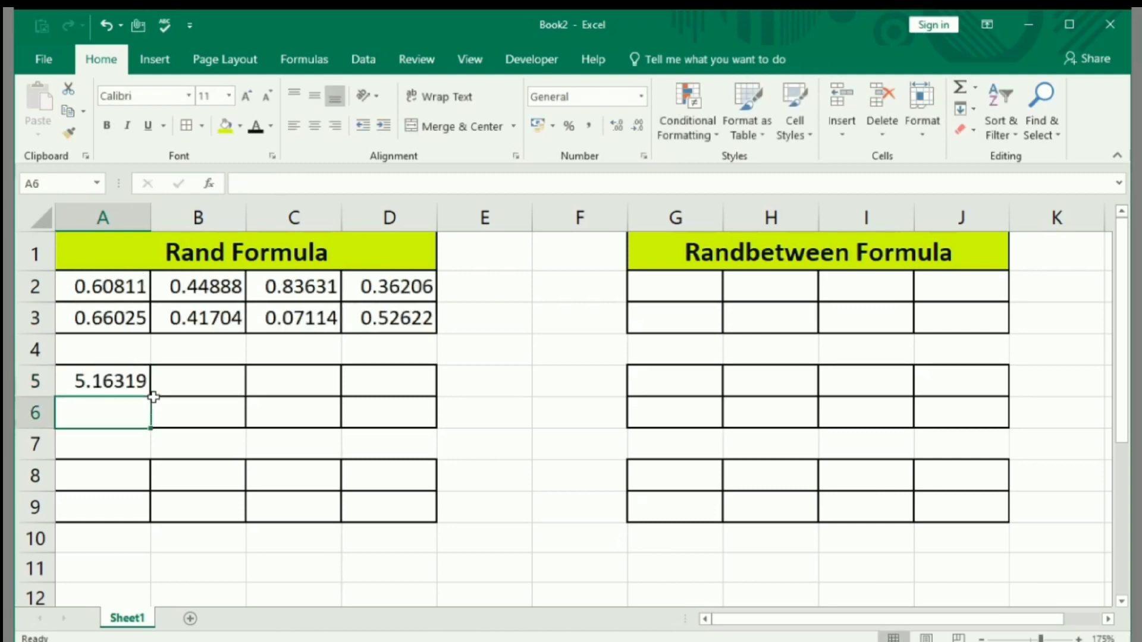
Fill the A5 formula across to D5 and down through row 6.
left_click(107, 382)
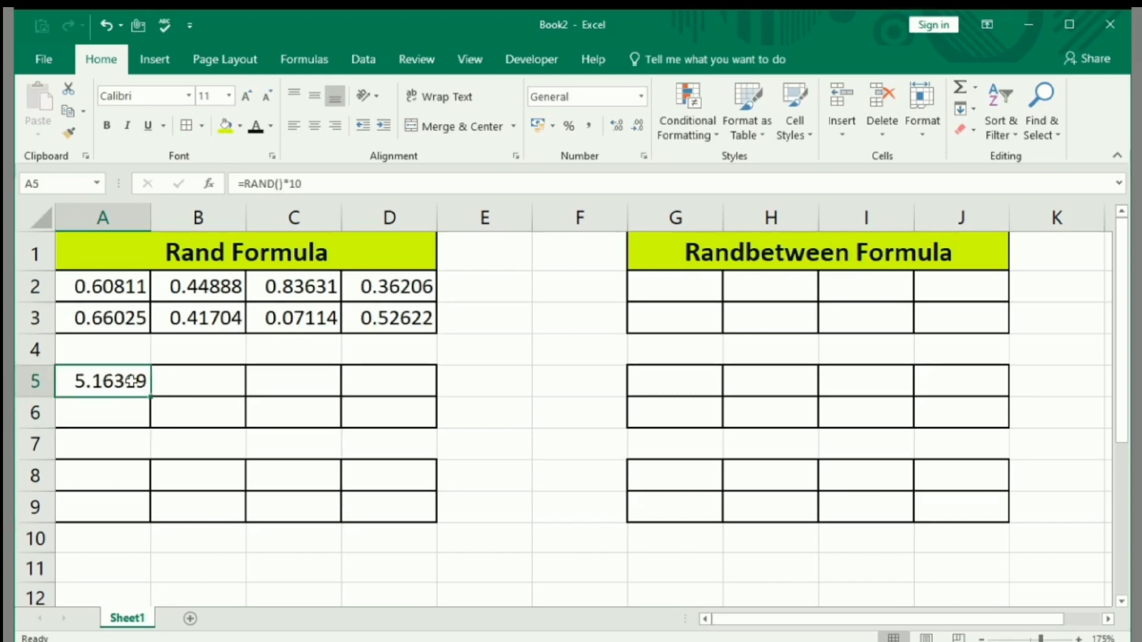
left_click_drag(149, 397, 423, 423)
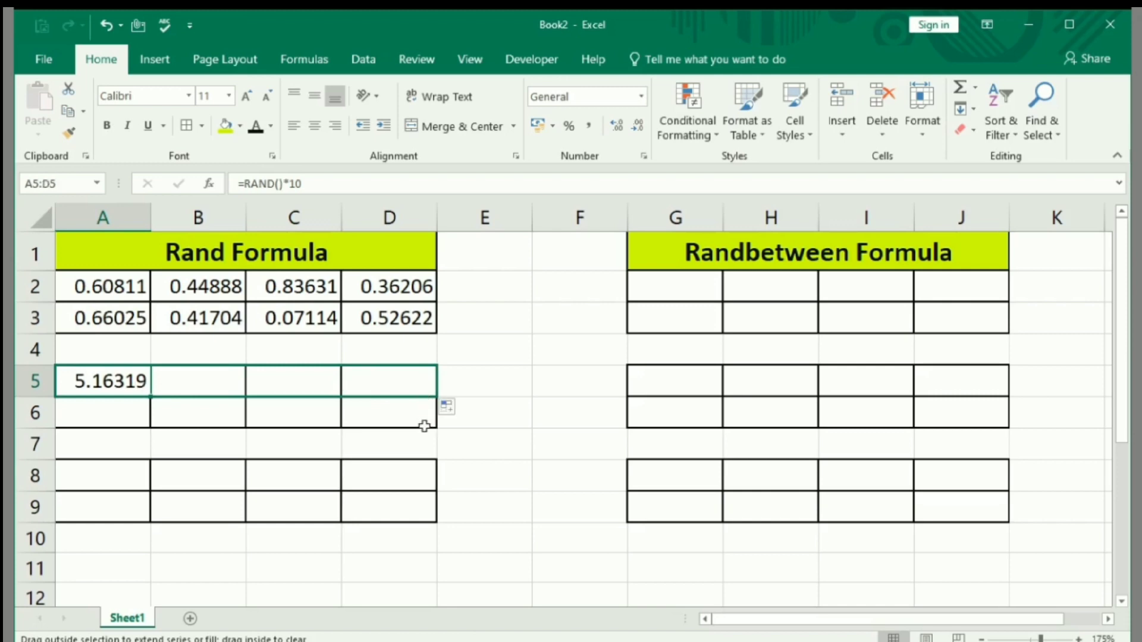
left_click(267, 416)
left_click_drag(128, 394, 438, 423)
left_click(528, 435)
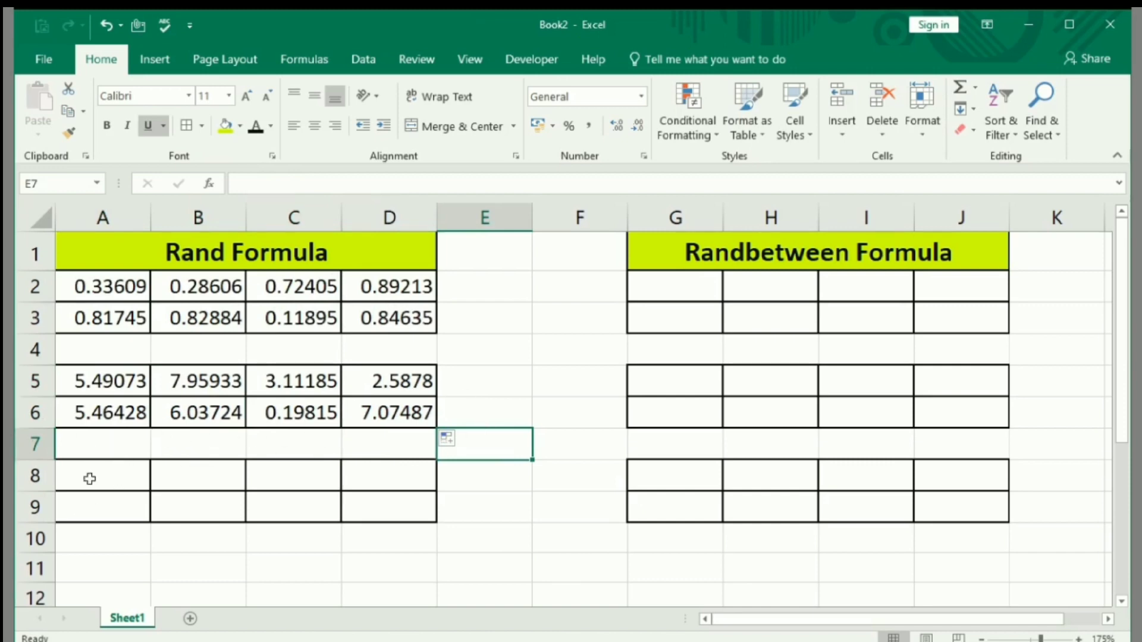
Enter the formula =RAND()*100 in cell A8 to generate random numbers up to 100.
left_click(113, 477)
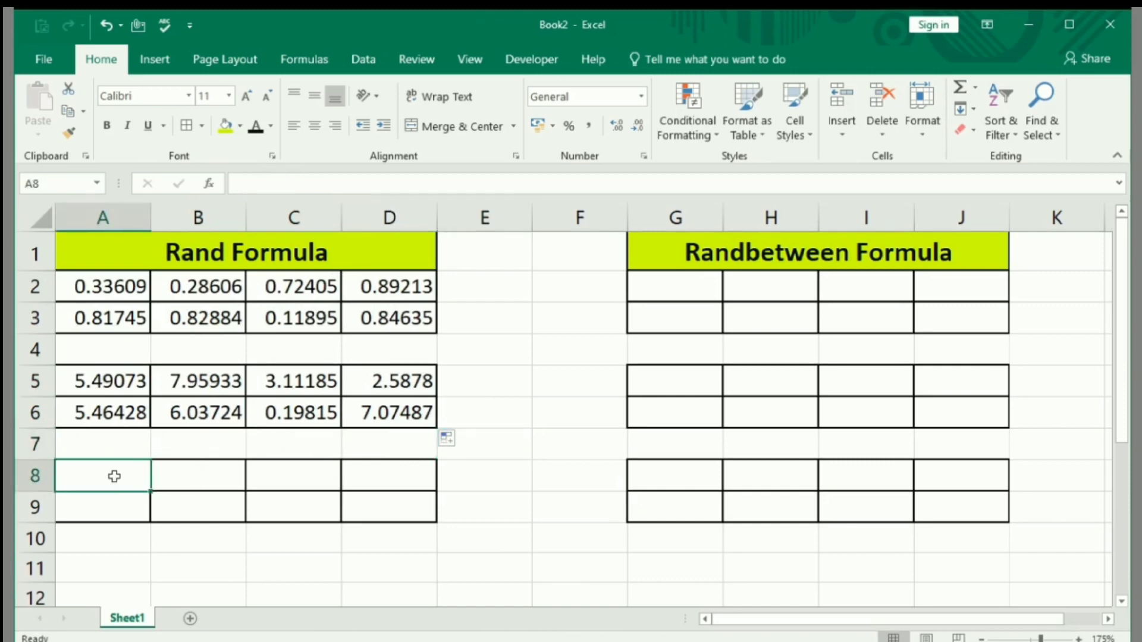
type("=")
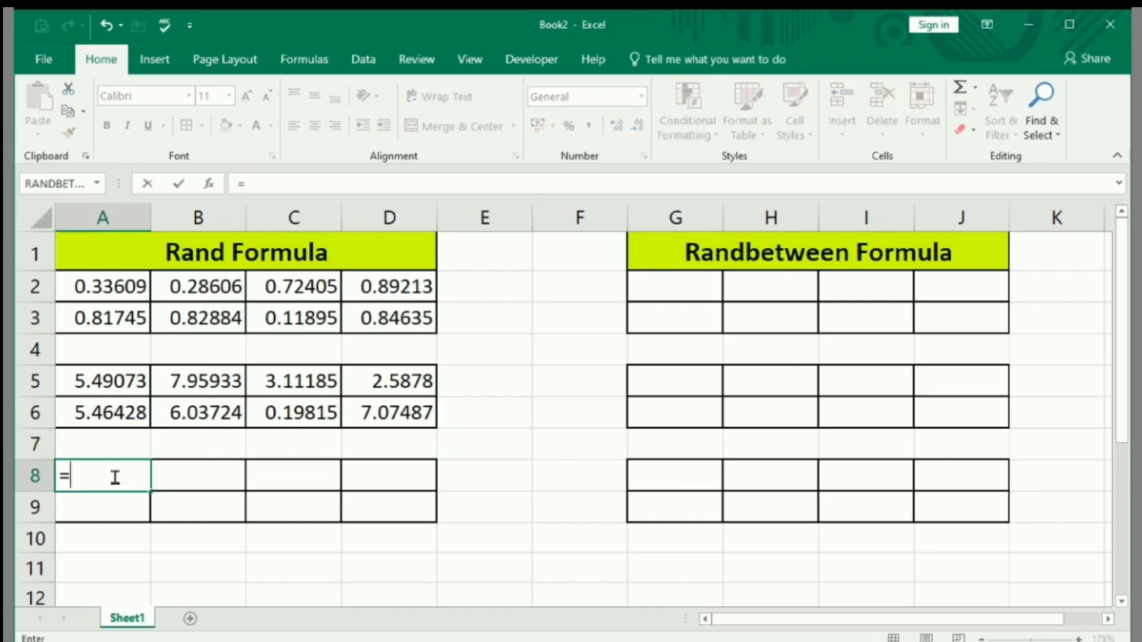
type("Rand")
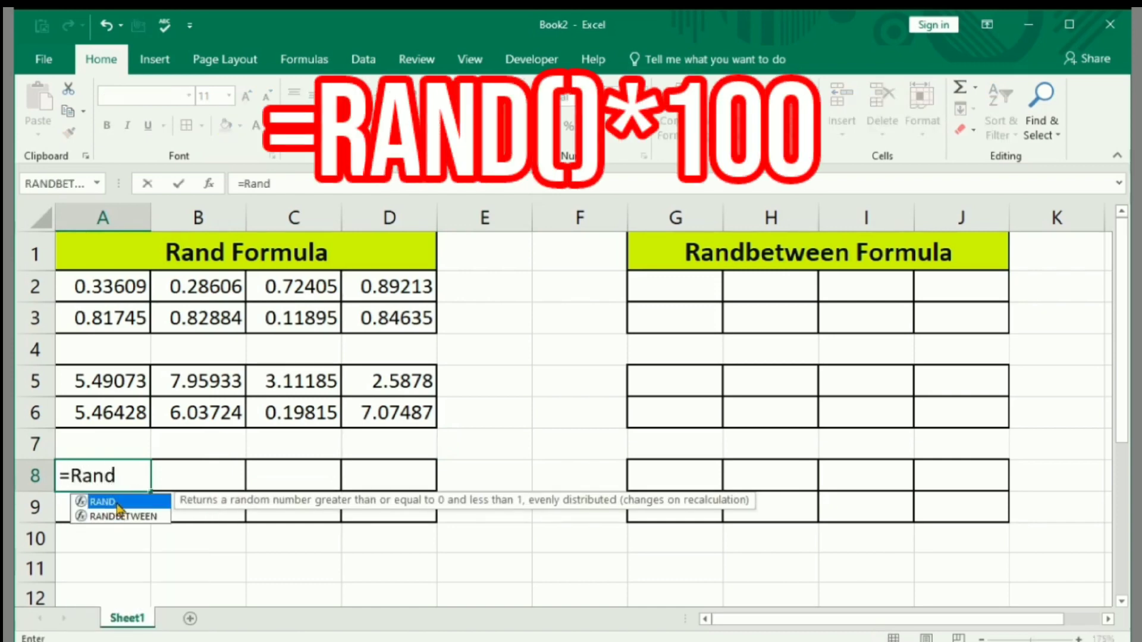
double_click(102, 502)
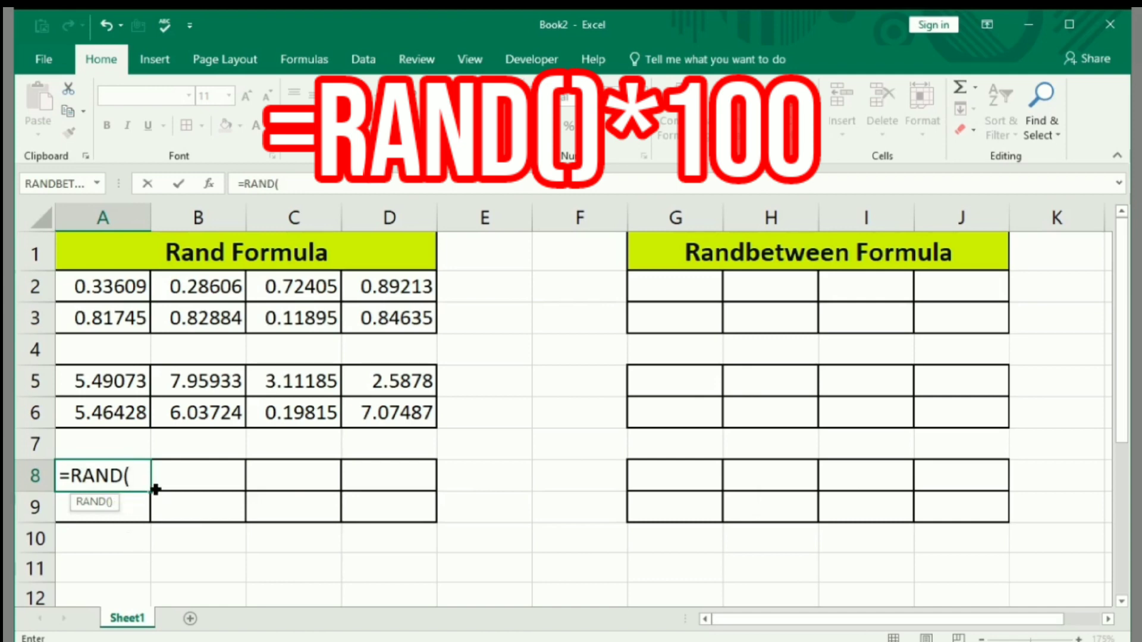
type(")")
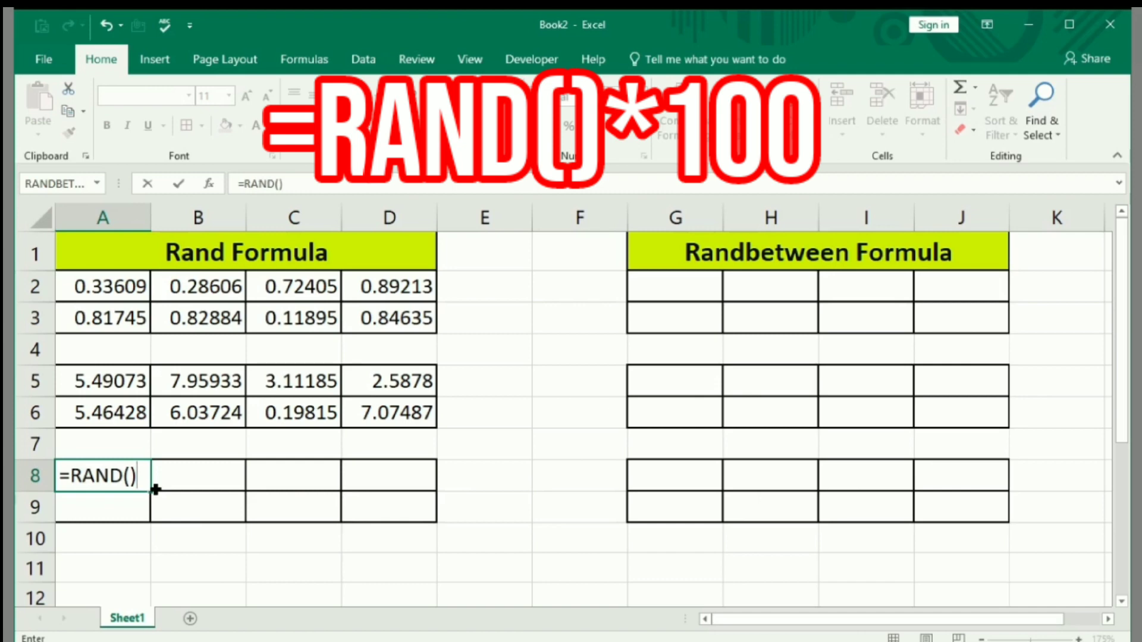
type("*100")
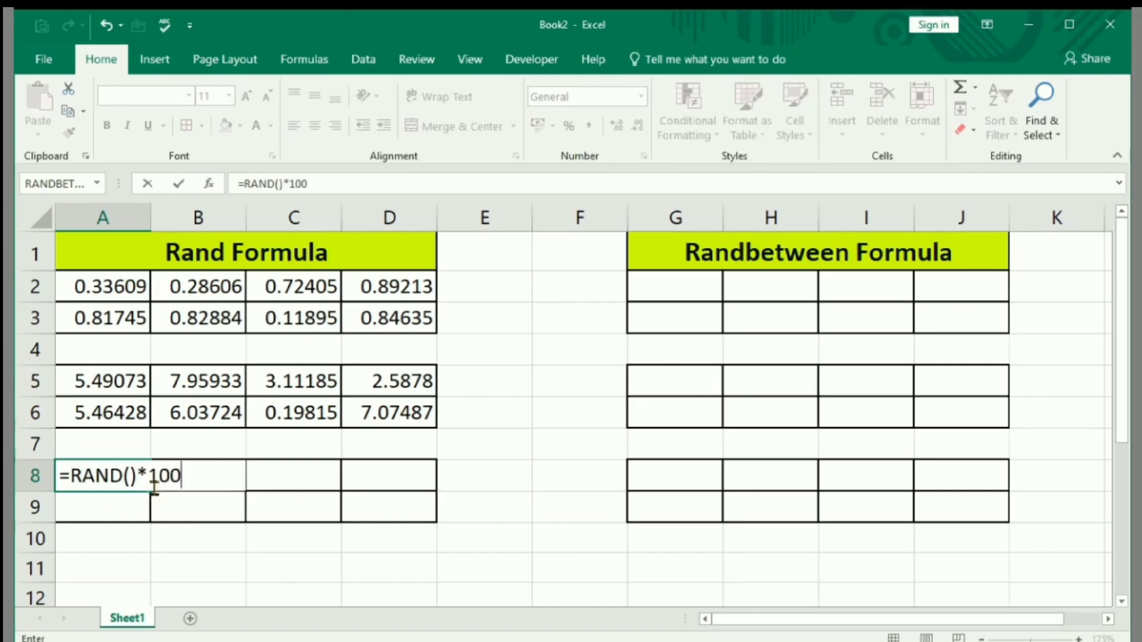
key("Return")
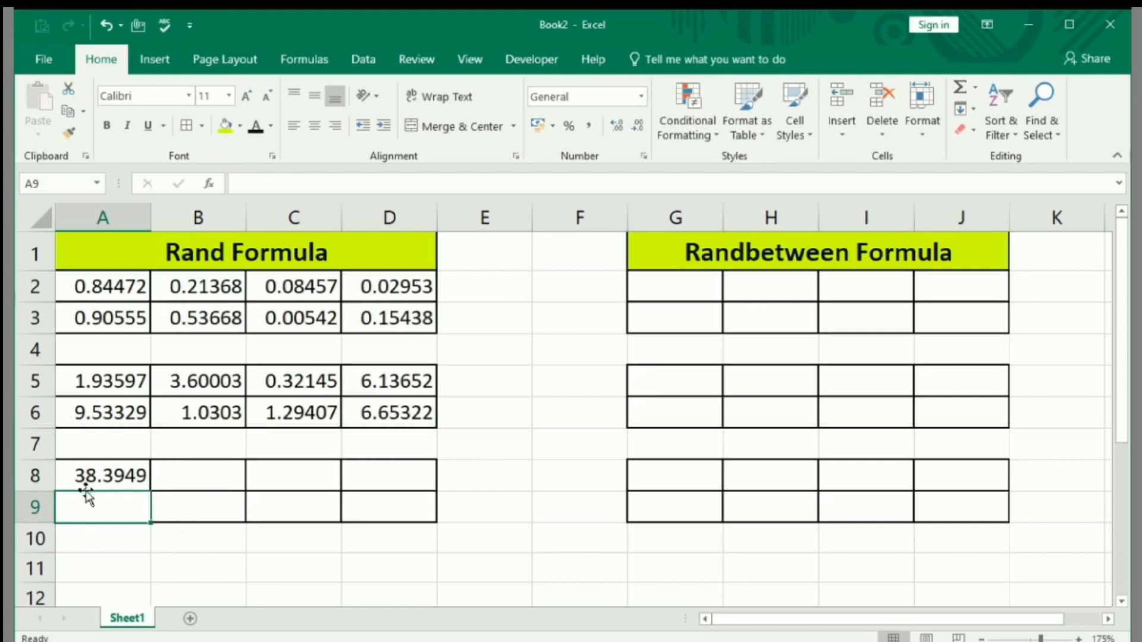
Fill the A8 formula across to D8 and down through row 9.
left_click(101, 479)
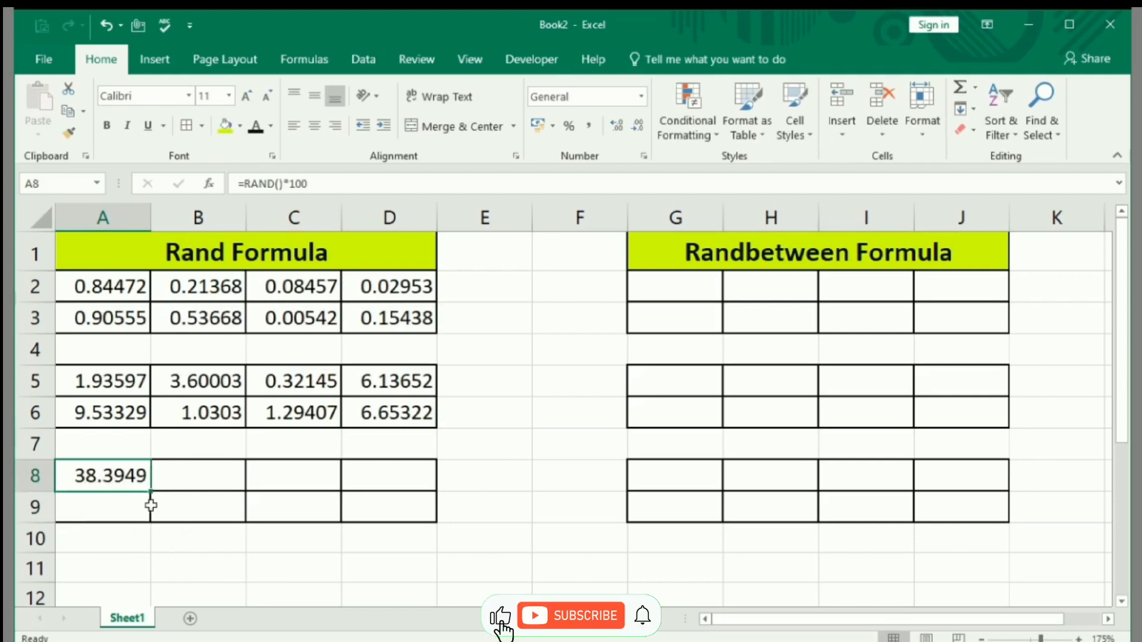
left_click_drag(151, 492, 399, 491)
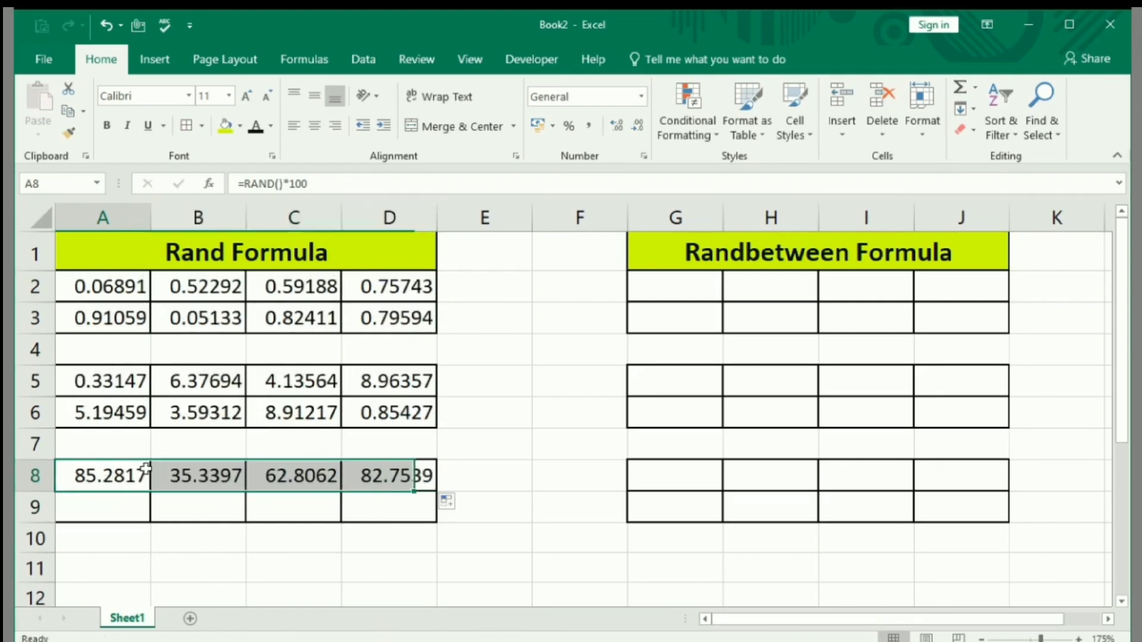
mouse_move(128, 476)
left_mouse_down()
mouse_move(383, 476)
mouse_move(439, 492)
mouse_move(439, 522)
left_mouse_up()
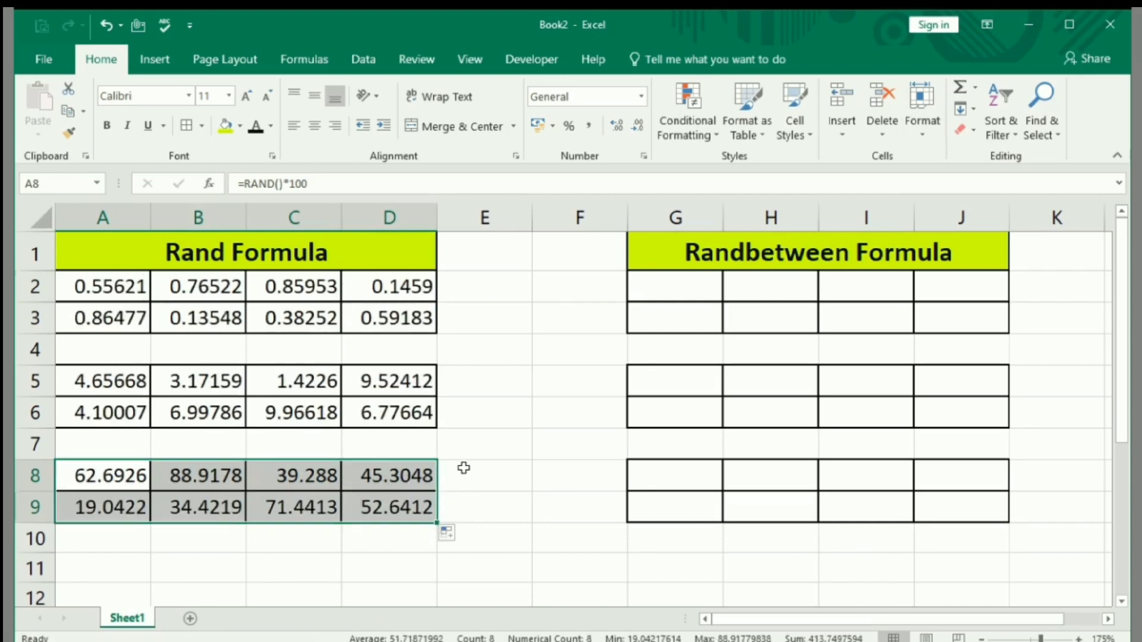
Enter 1 in cell E8 beside the third block to make the random formulas recalculate.
left_click(470, 469)
type("1")
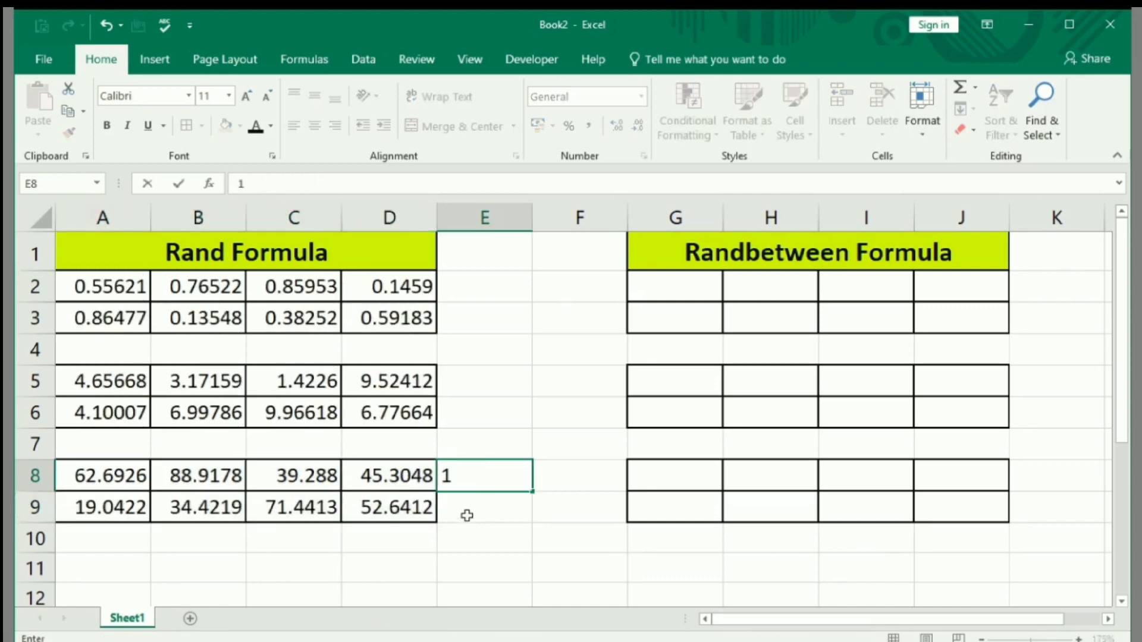
key("Return")
left_click(505, 469)
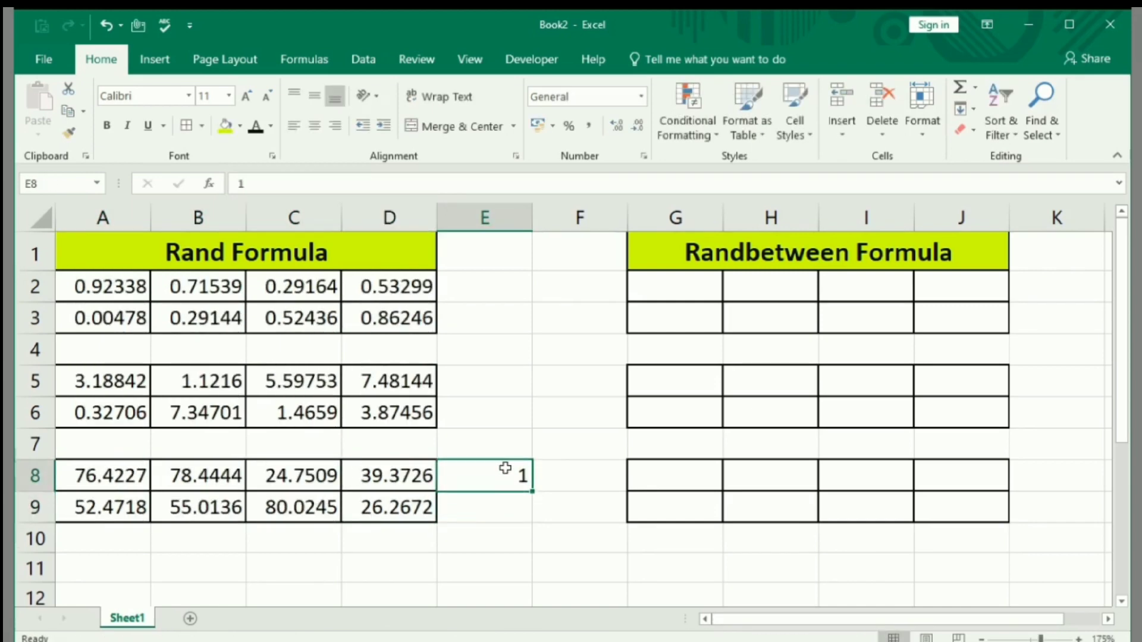
Clear the 1 from cell E8 and recalculate the sheet to regenerate the random numbers in all three blocks.
key("Return")
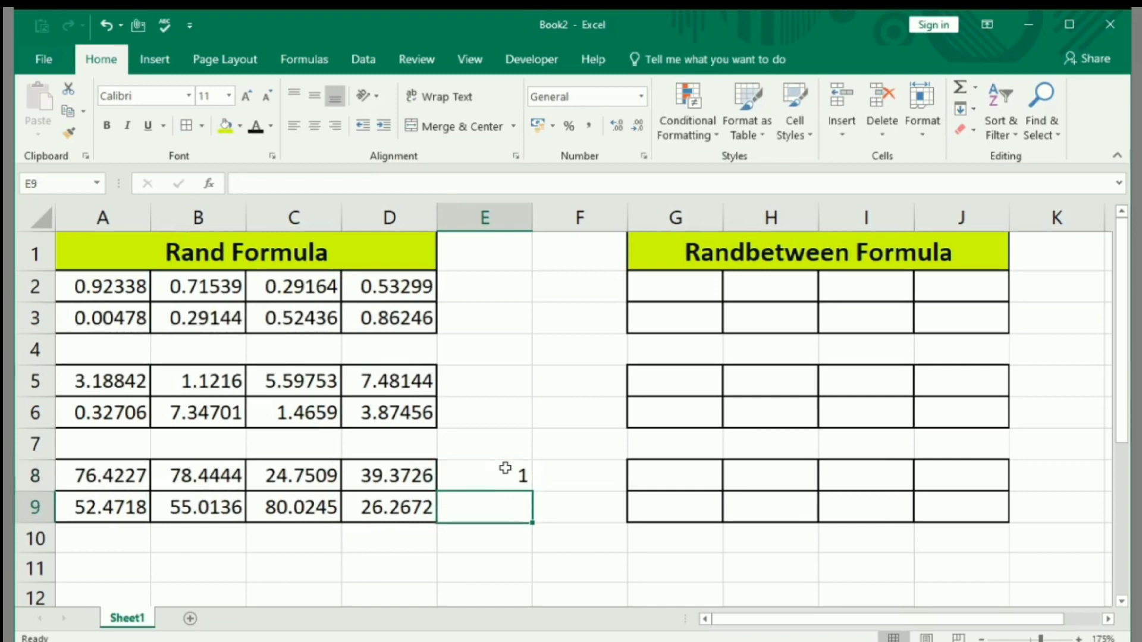
left_click(505, 468)
key("Delete")
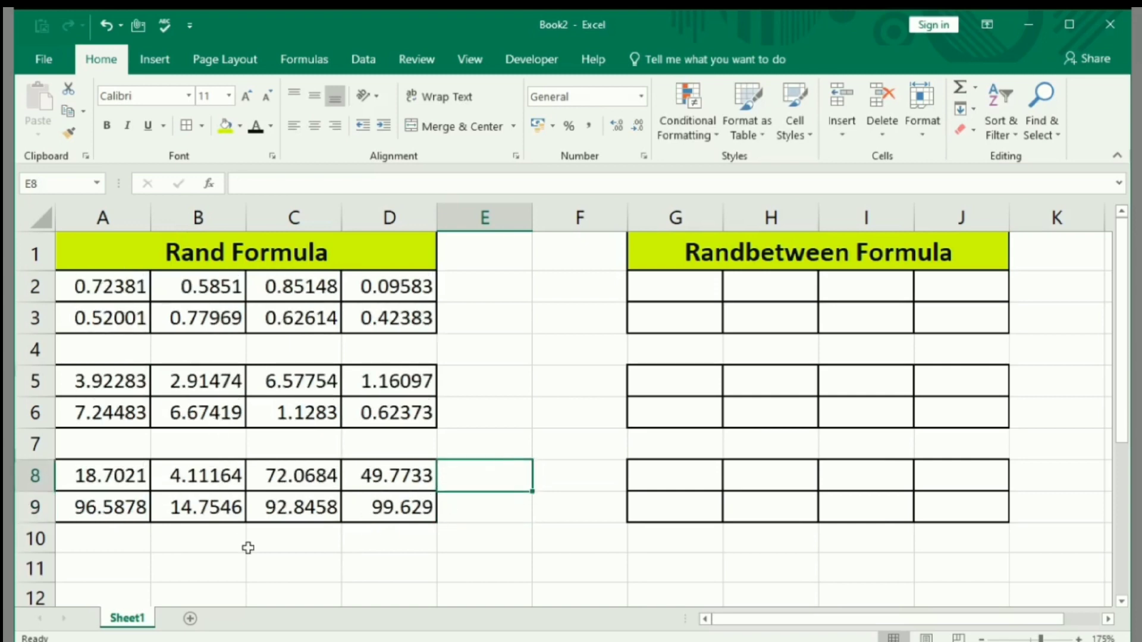
left_click(244, 546)
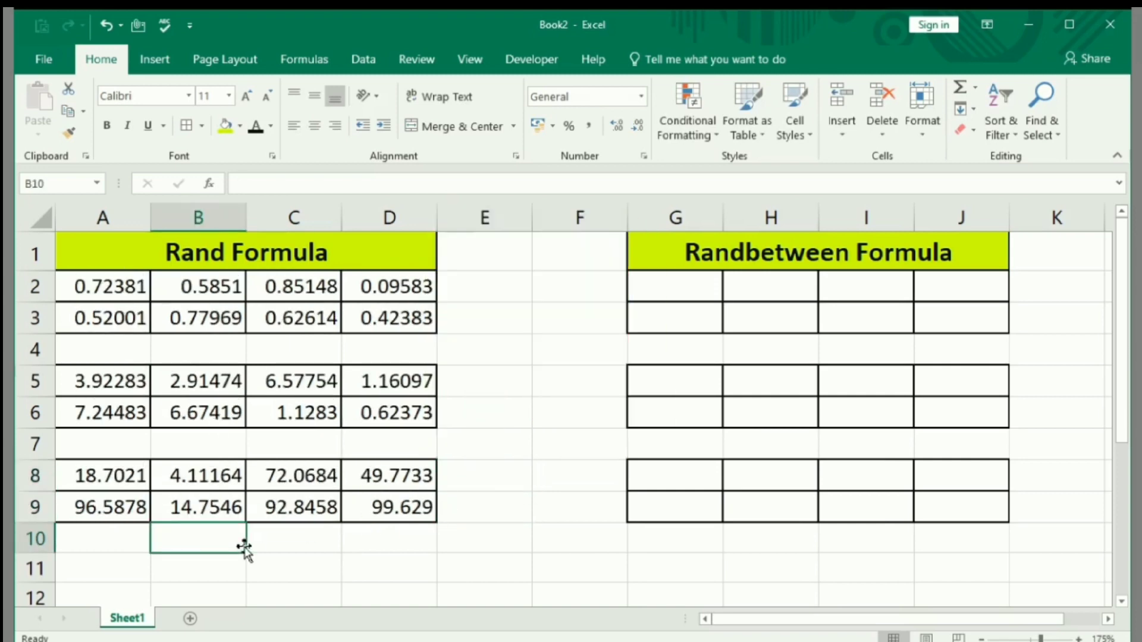
key("F9")
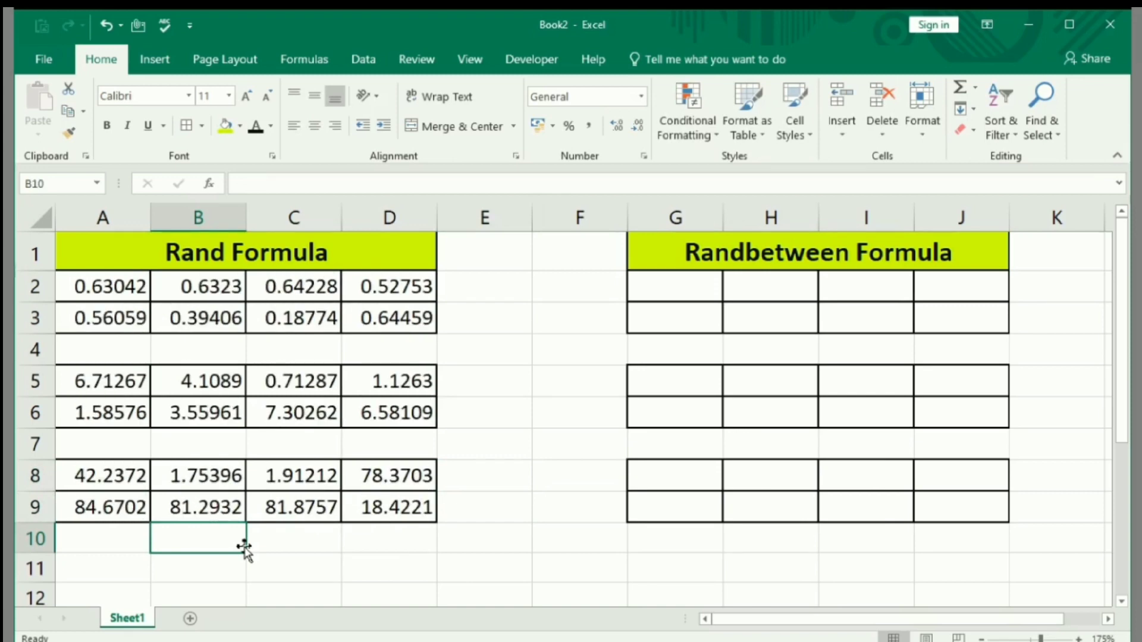
Copy the random numbers in A8:D9 and paste them over themselves with Paste Special as Values.
left_click_drag(65, 476, 411, 511)
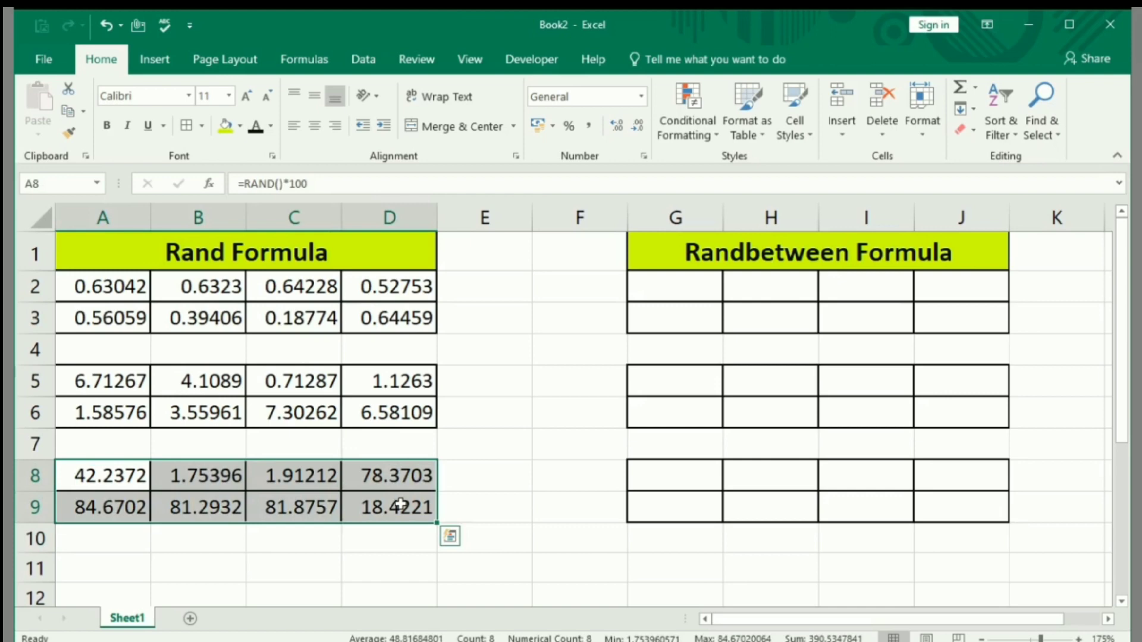
left_click(520, 483)
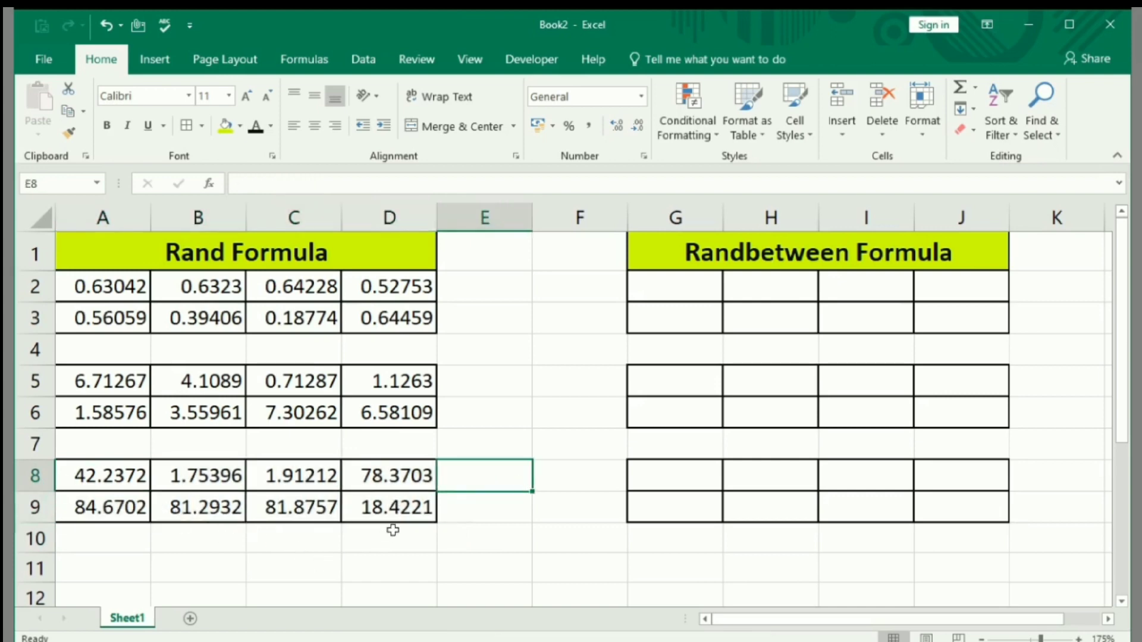
left_click_drag(67, 473, 380, 508)
key("ctrl+c")
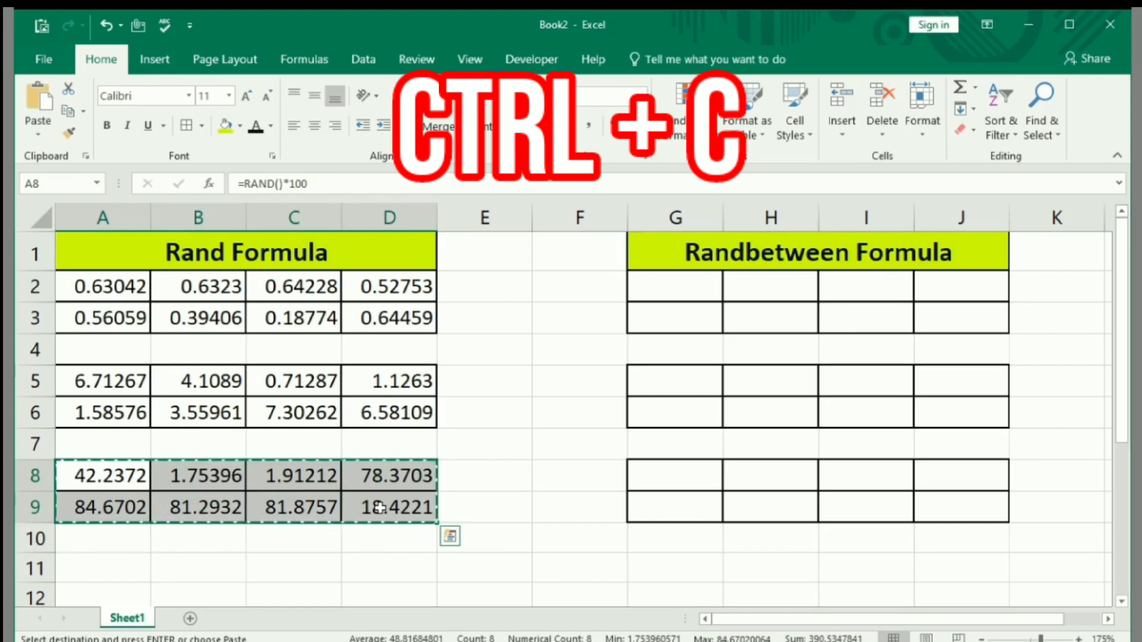
right_click(290, 491)
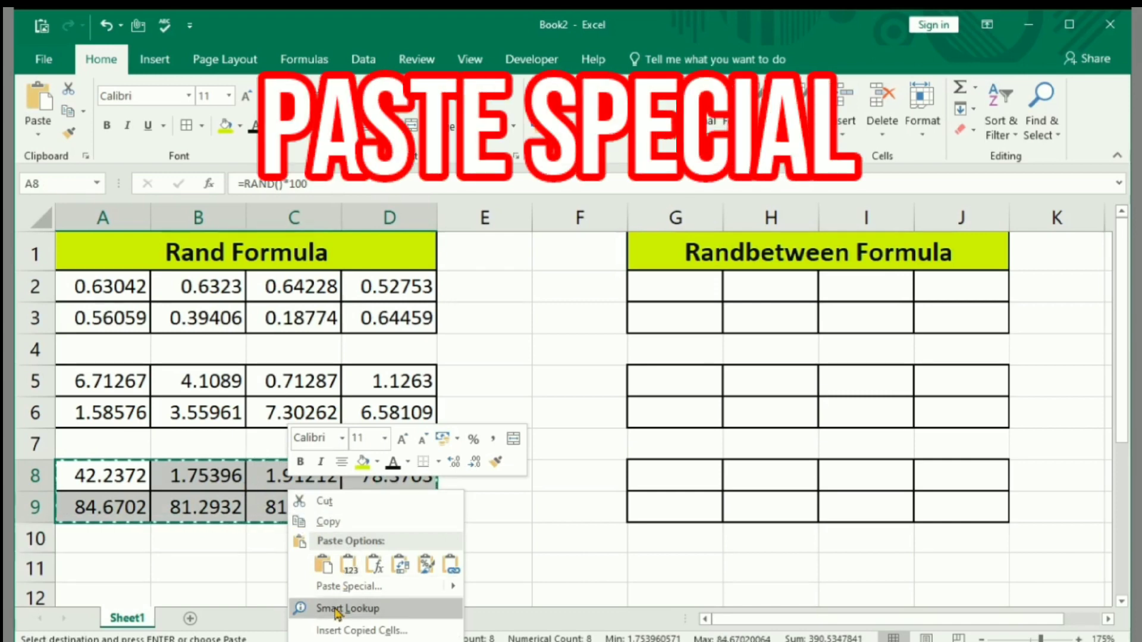
left_click(333, 587)
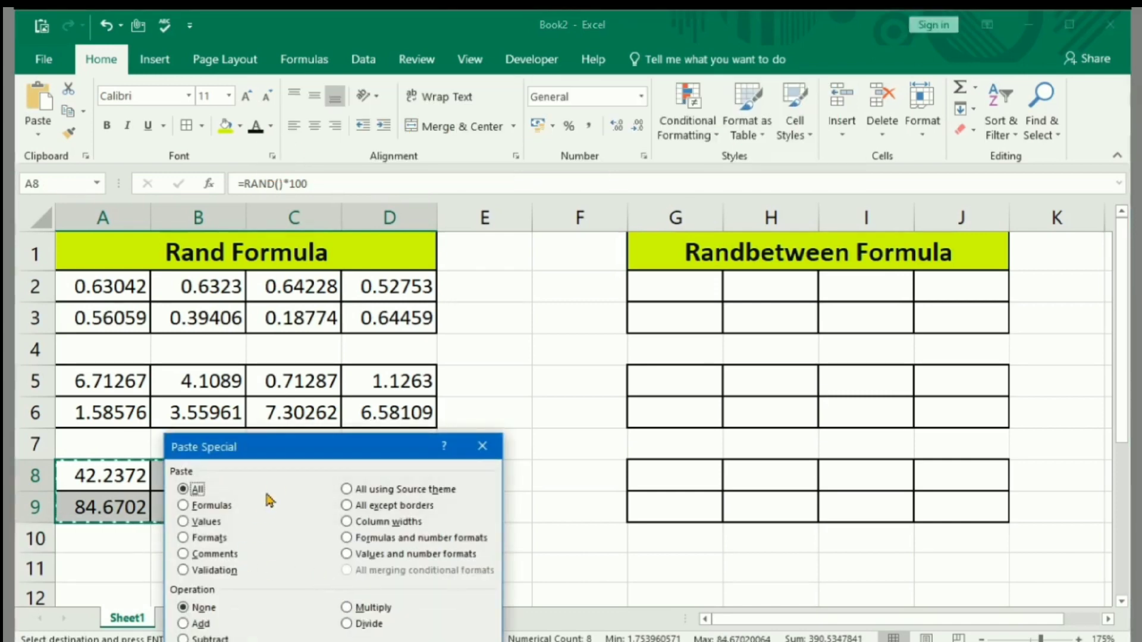
left_click_drag(277, 452, 251, 300)
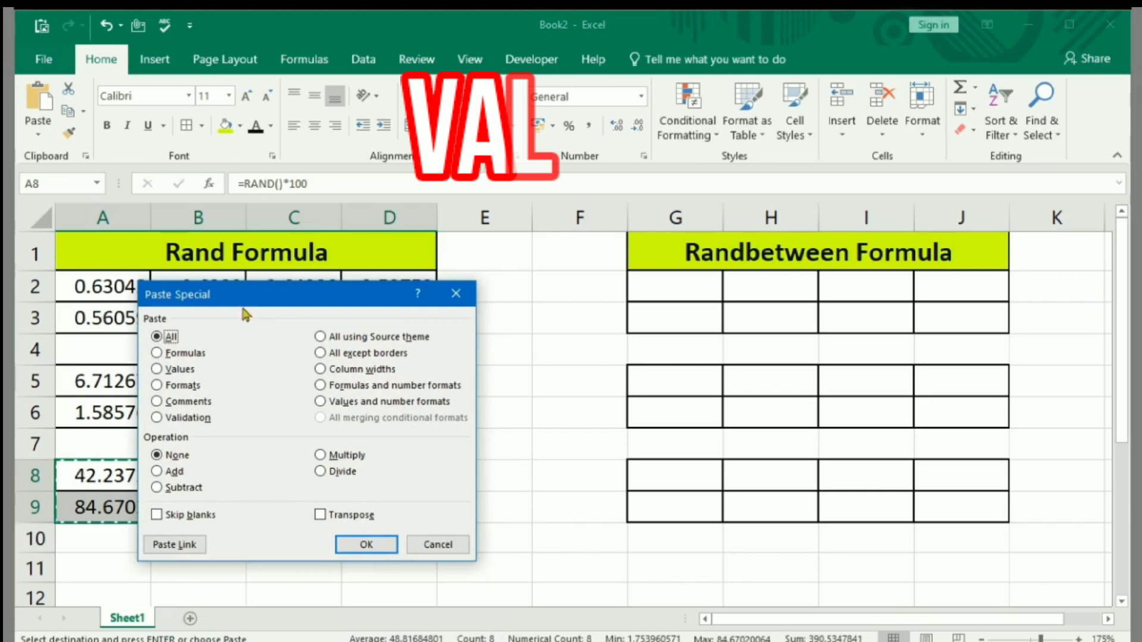
left_click(158, 369)
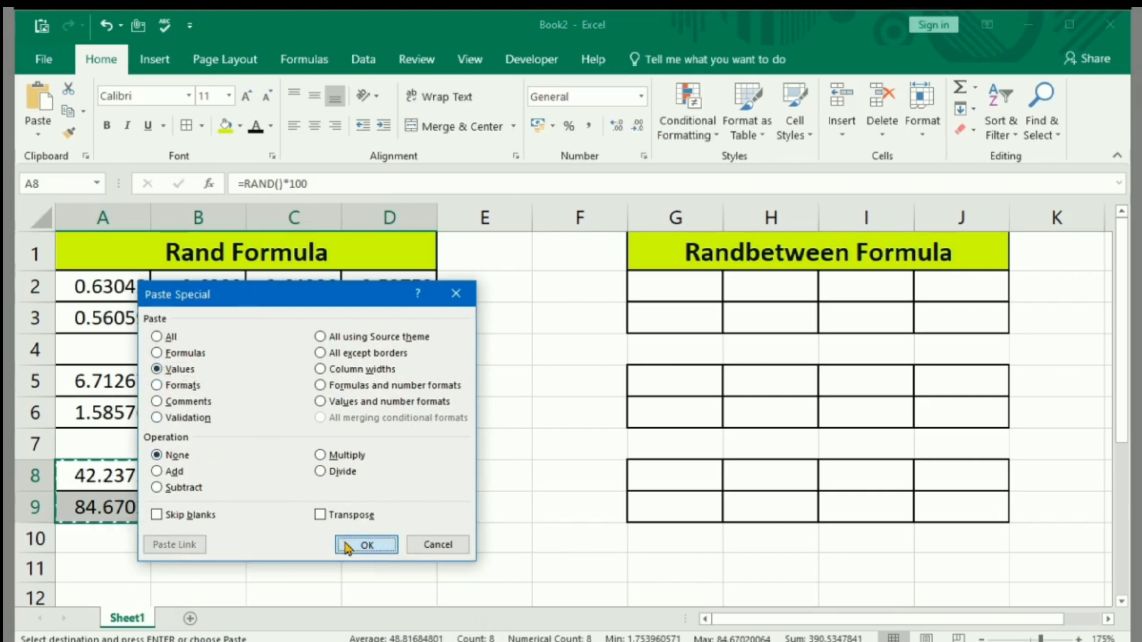
left_click(367, 544)
left_click(508, 496)
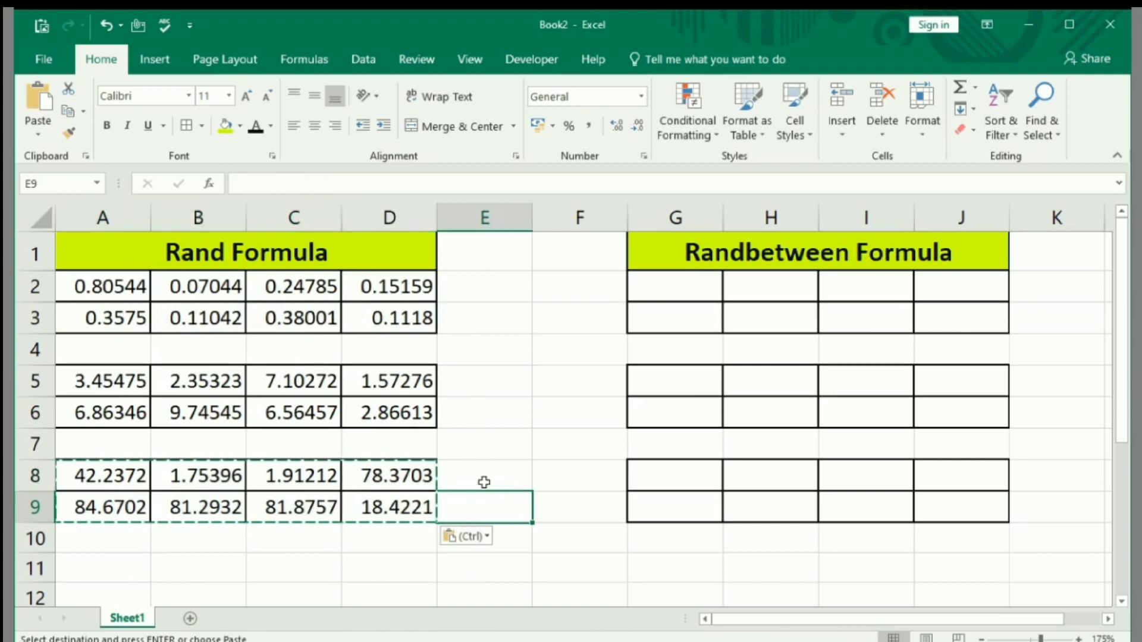
key("Escape")
Recalculate the sheet several times to compare the pasted values in A8:D9 with the RAND formulas in rows 2 to 6.
key("F9")
key("F9")
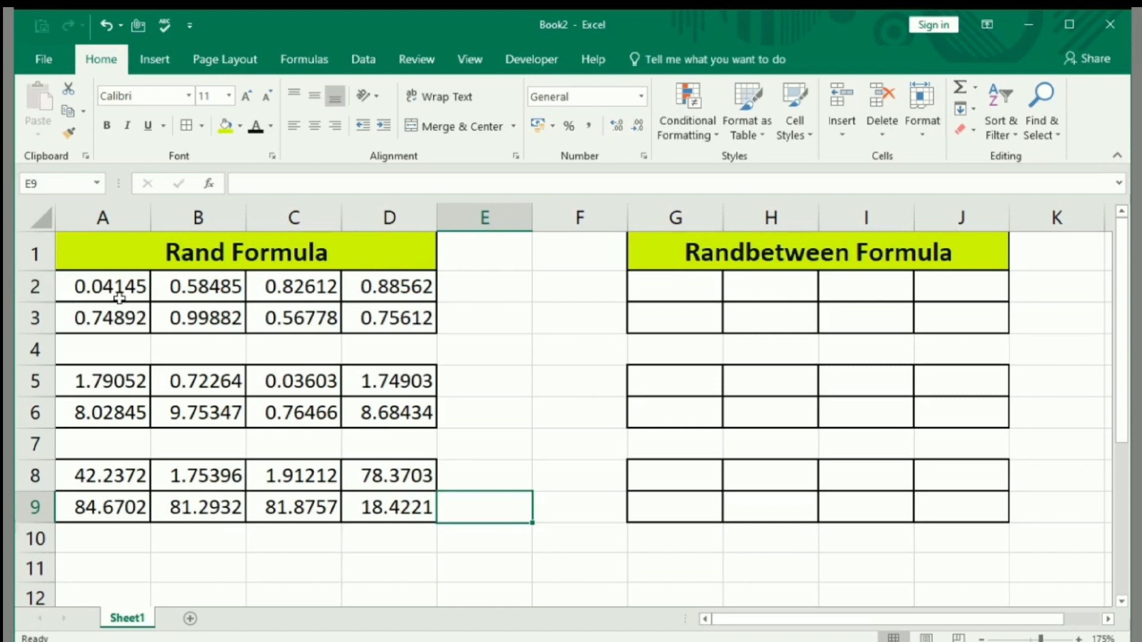
key("F9")
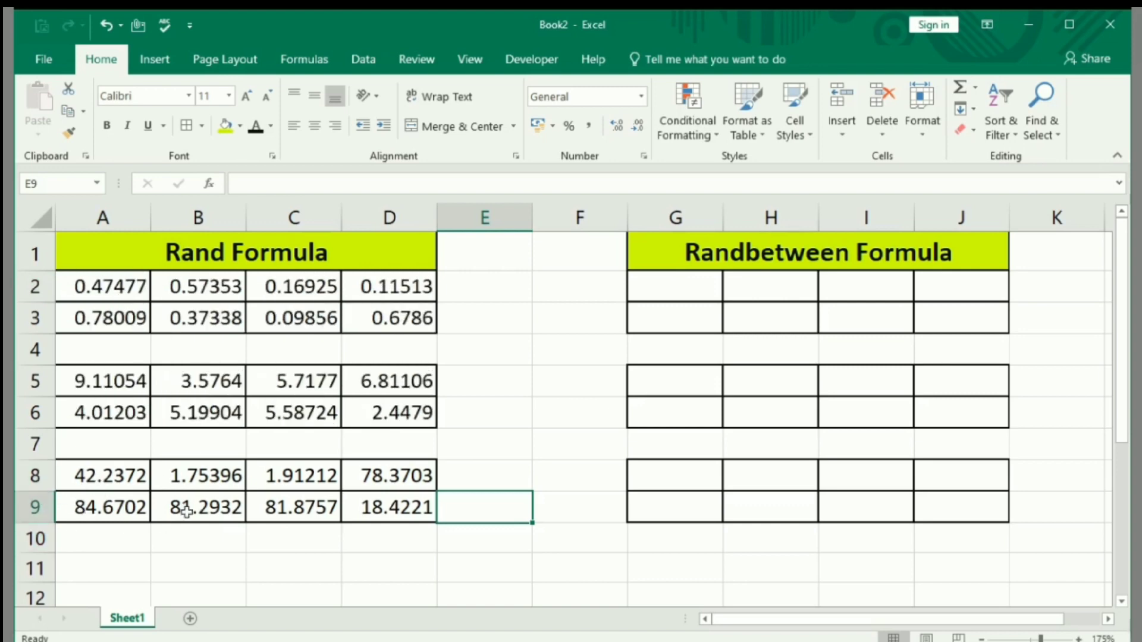
key("F9")
key("F9")
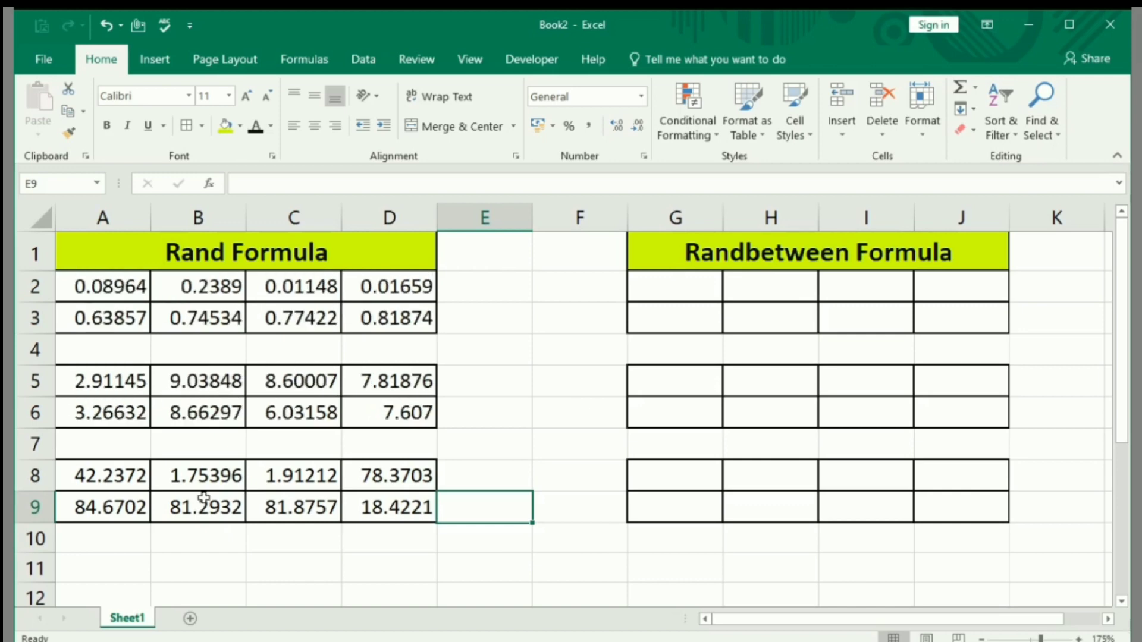
key("F9")
key("F9")
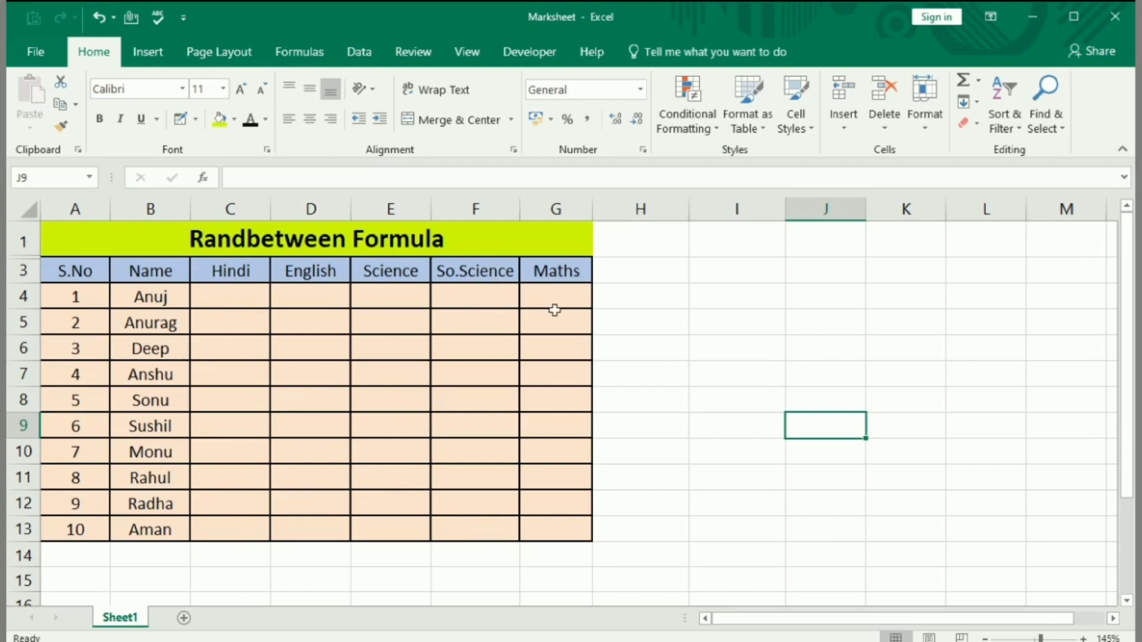
left_click(237, 300)
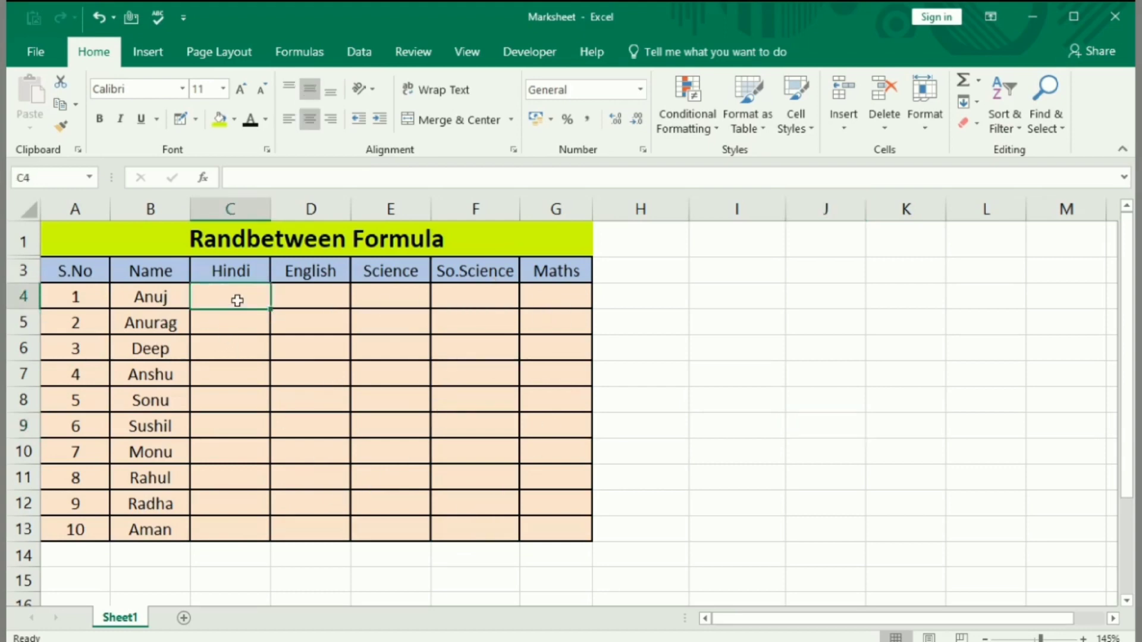
type("145")
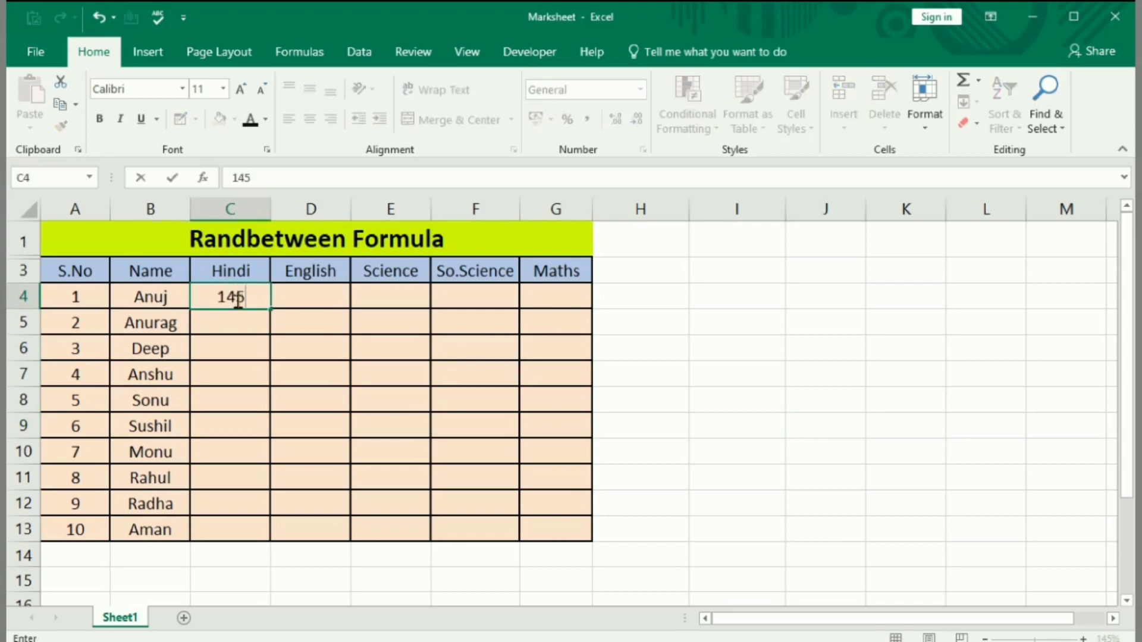
key("BackSpace")
key("BackSpace")
left_click(237, 293)
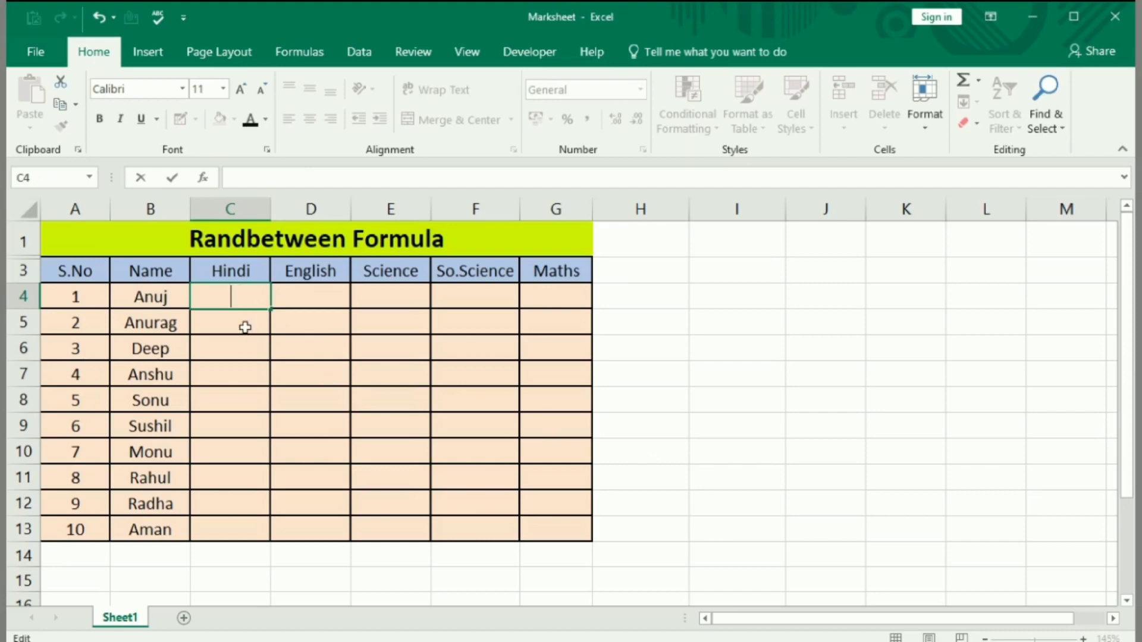
Fill all the subject mark cells C4:G13 of the Marksheet workbook at once with the formula =RANDBETWEEN(33,100).
left_click_drag(236, 301, 531, 528)
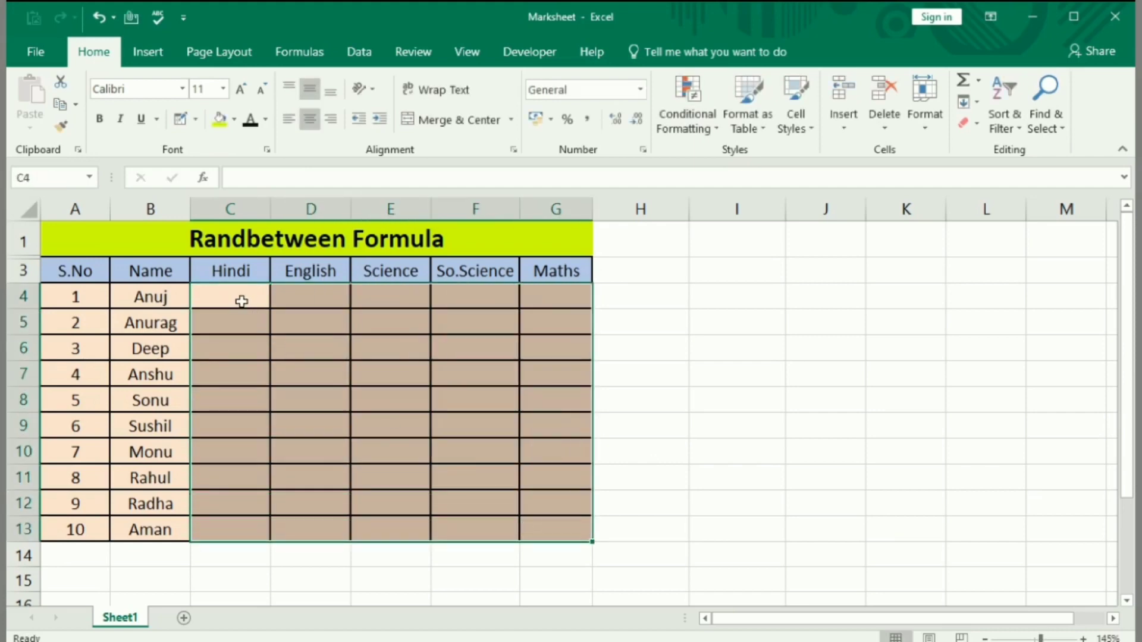
type("=R")
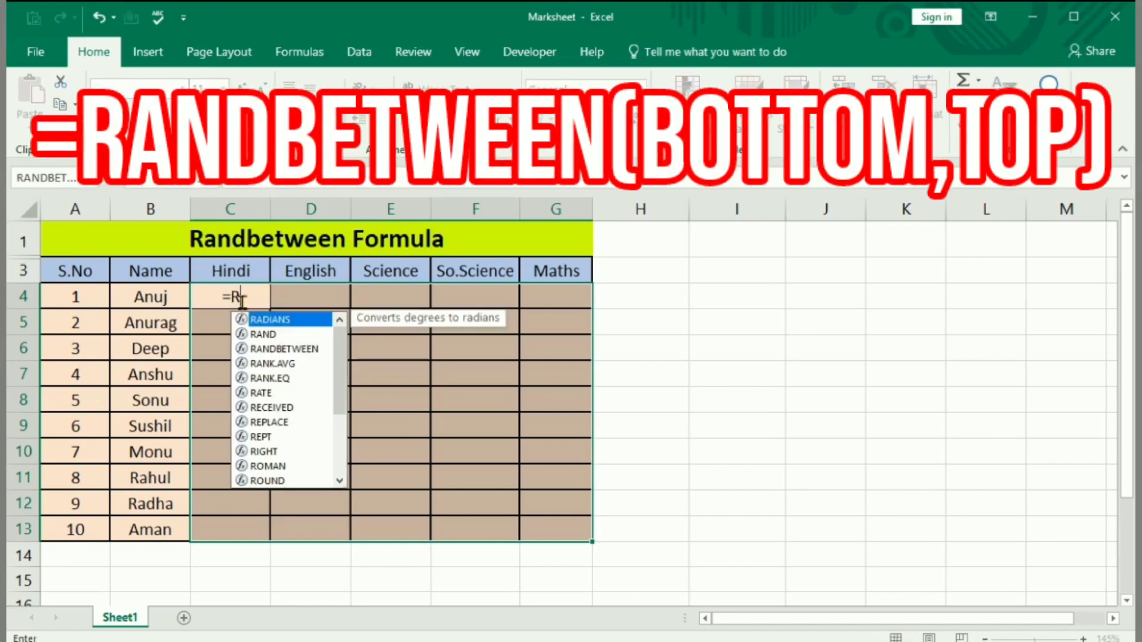
type("and")
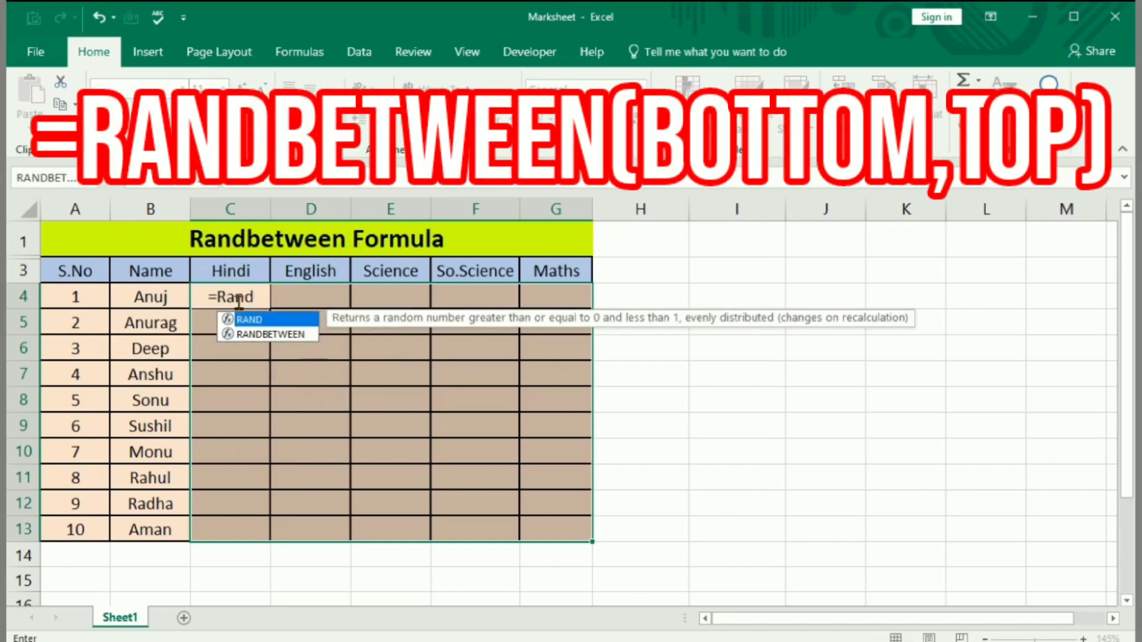
double_click(268, 334)
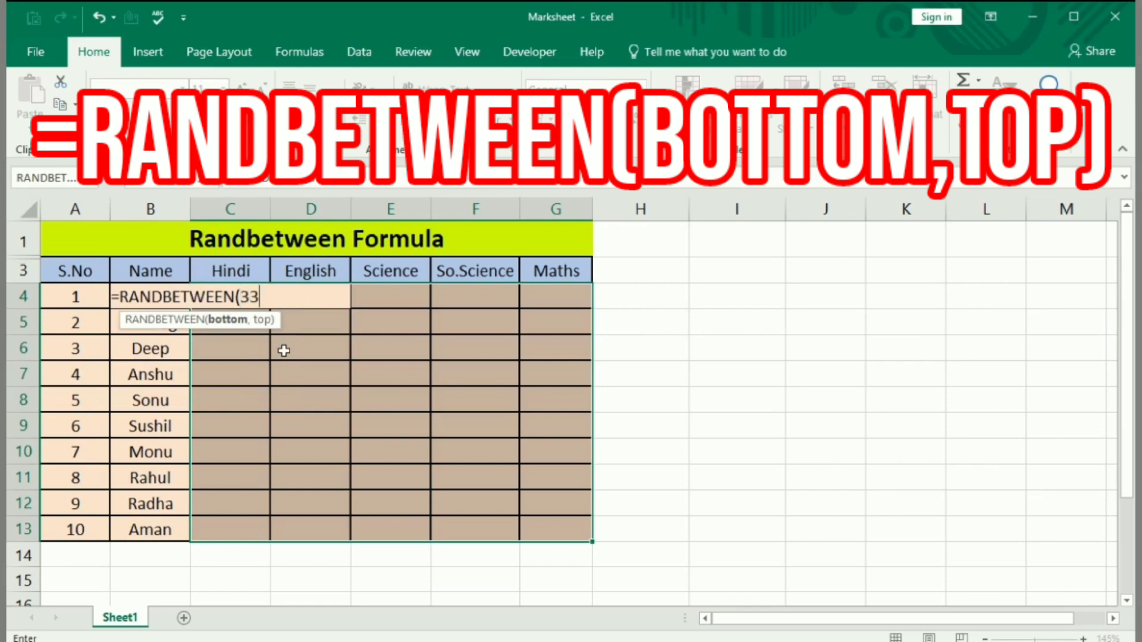
type("33,")
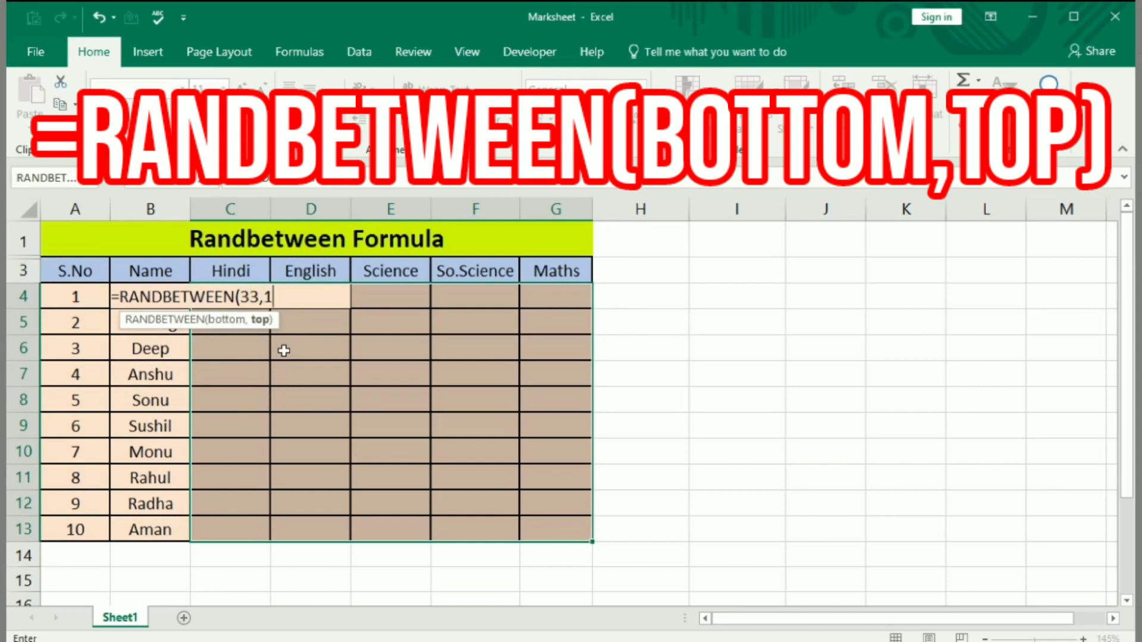
type("100")
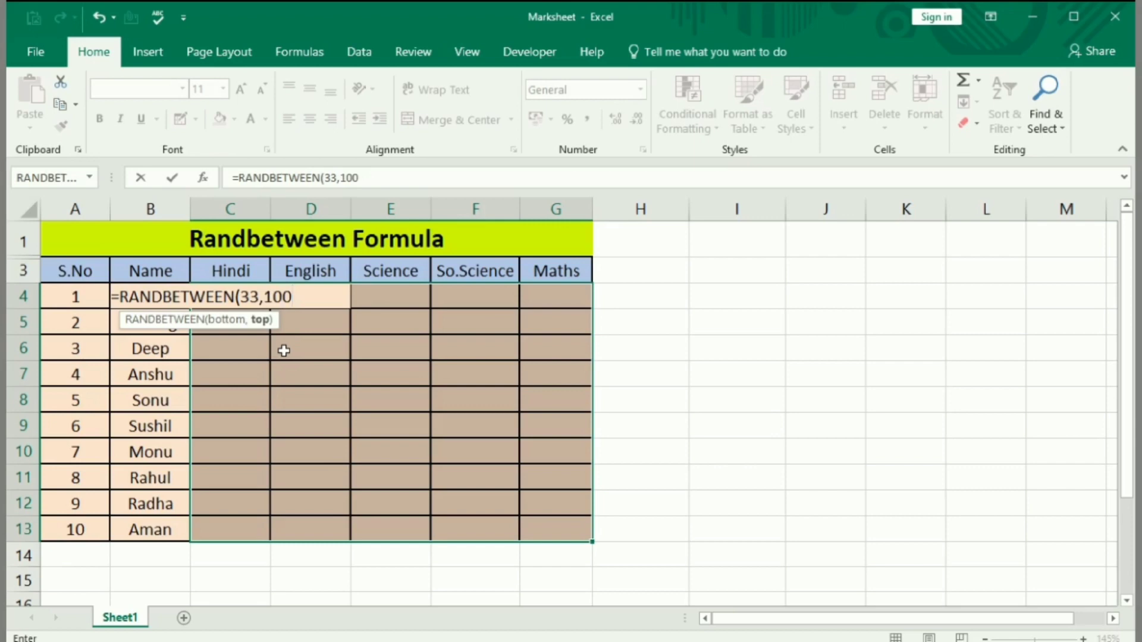
type(")")
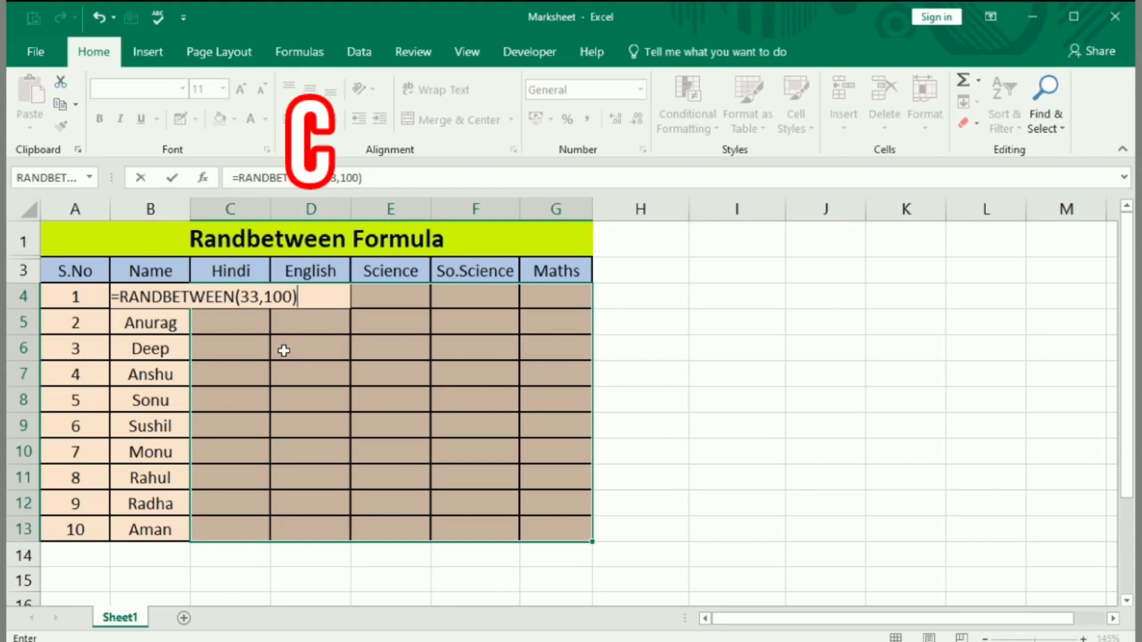
key("ctrl+Return")
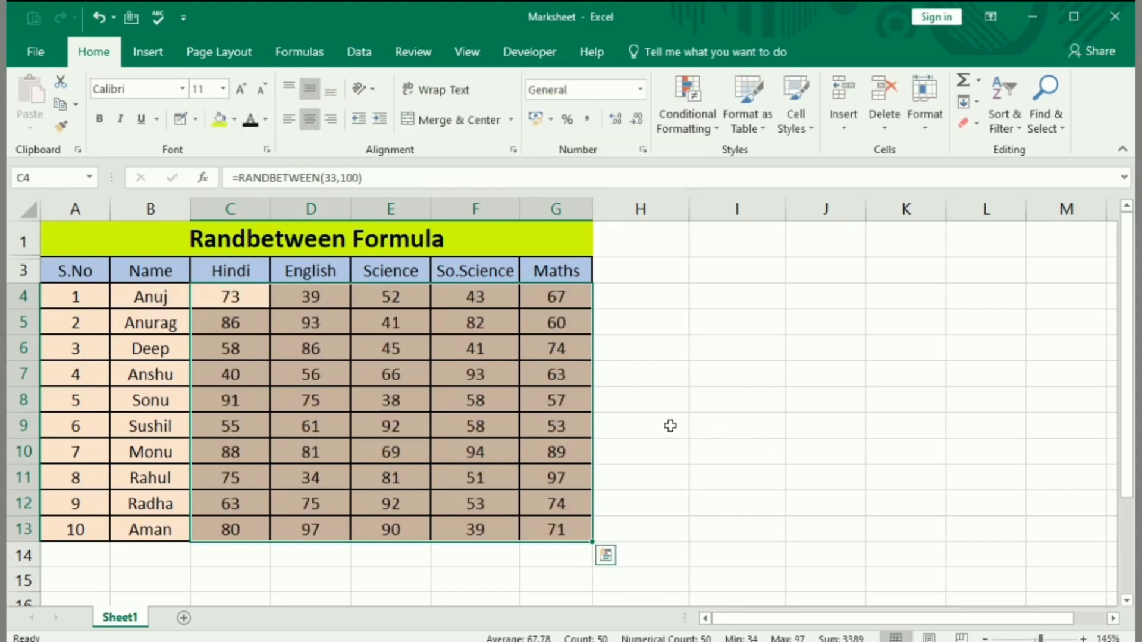
Recalculate the sheet several times to generate new random marks in the subject columns.
left_click(651, 402)
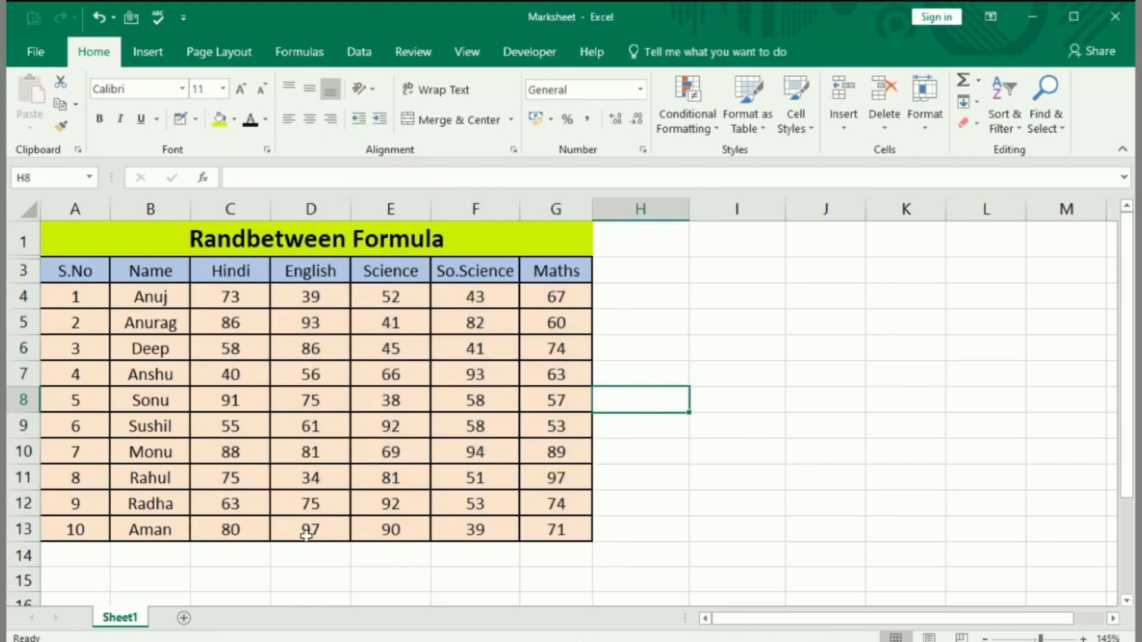
key("F9")
key("F9")
key("F9")
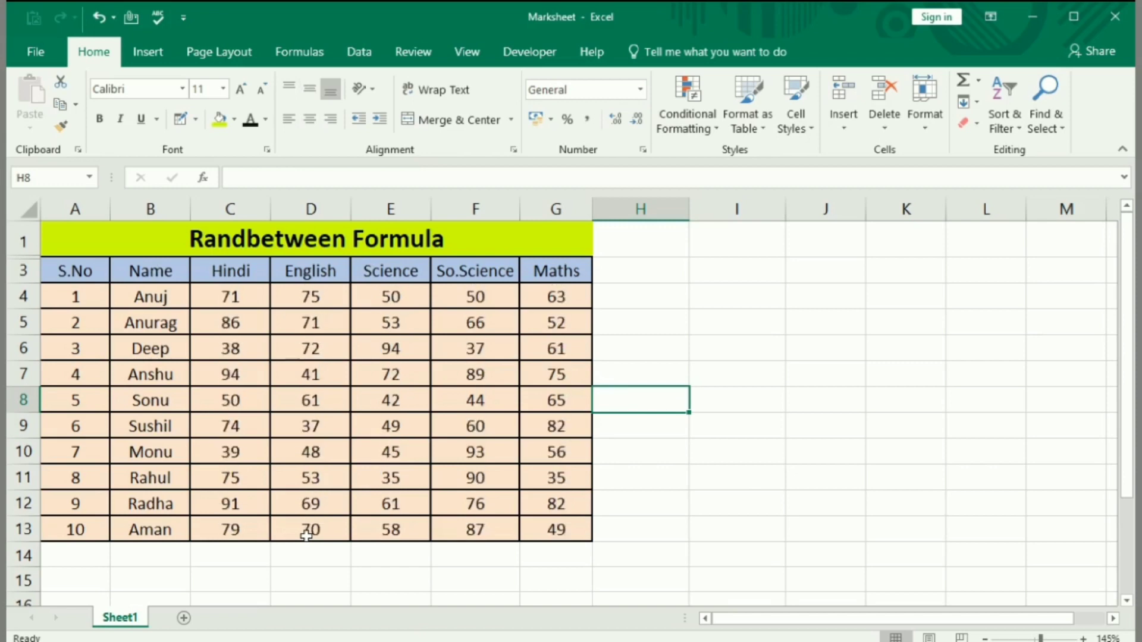
key("F9")
key("F9")
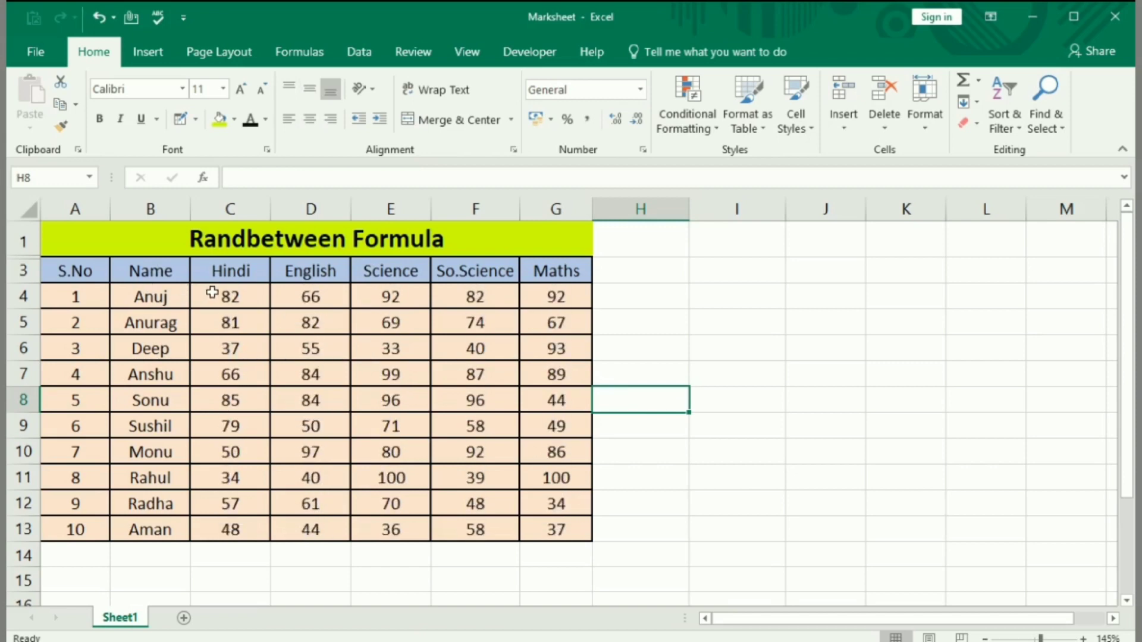
Replace the RANDBETWEEN formulas in C4:G13 with fixed marks by copying the range and pasting it in place as Values.
left_click_drag(221, 293, 573, 525)
key("ctrl+c")
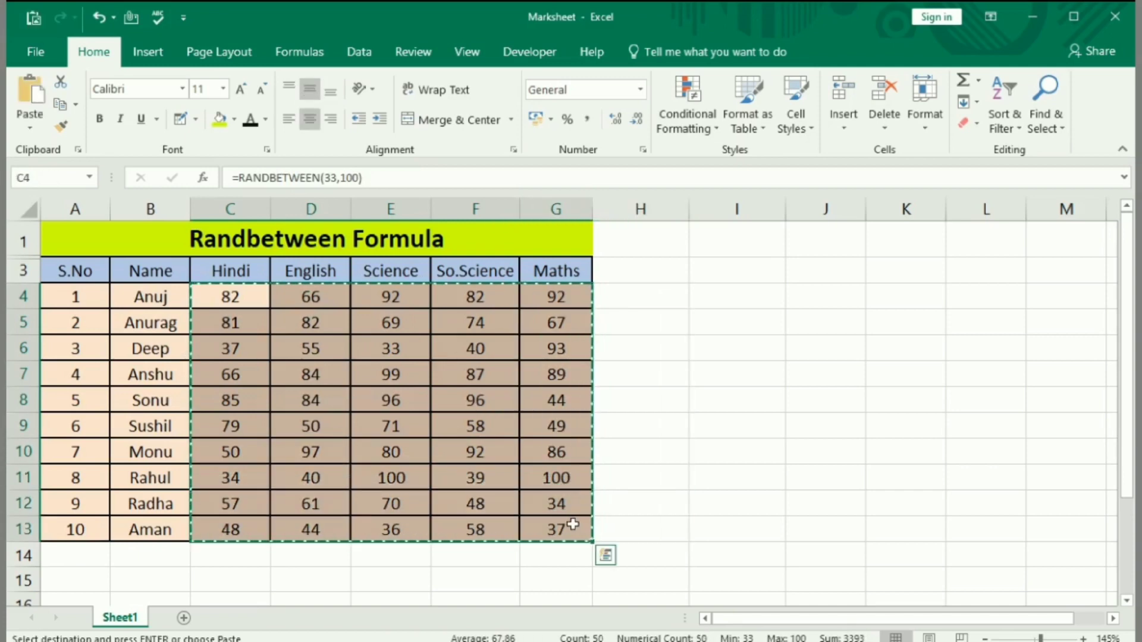
right_click(375, 367)
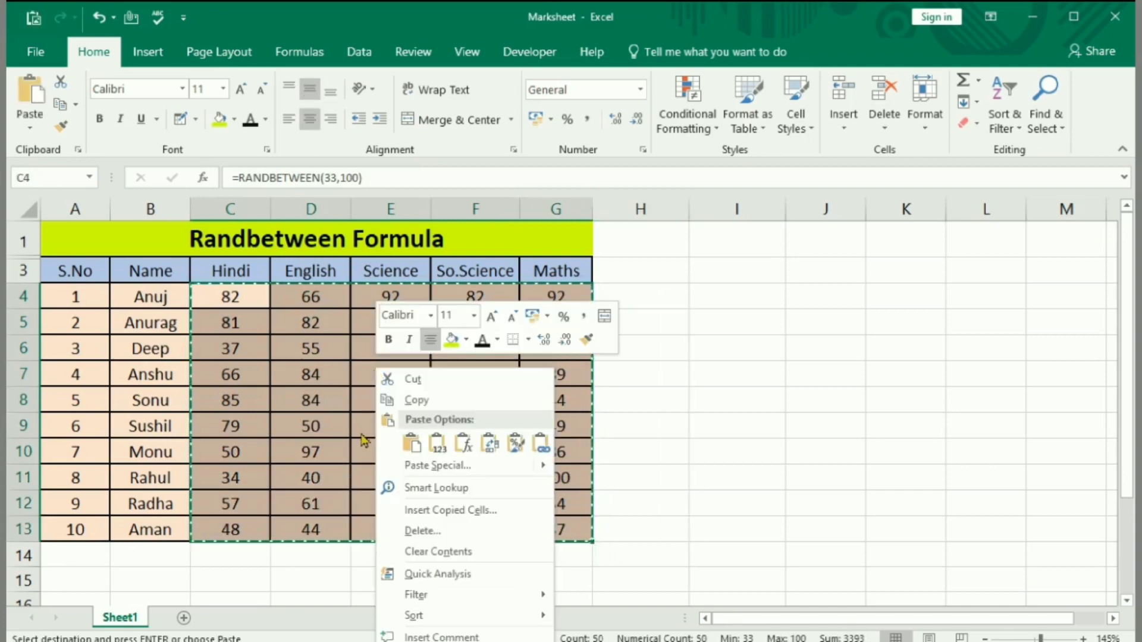
left_click(422, 467)
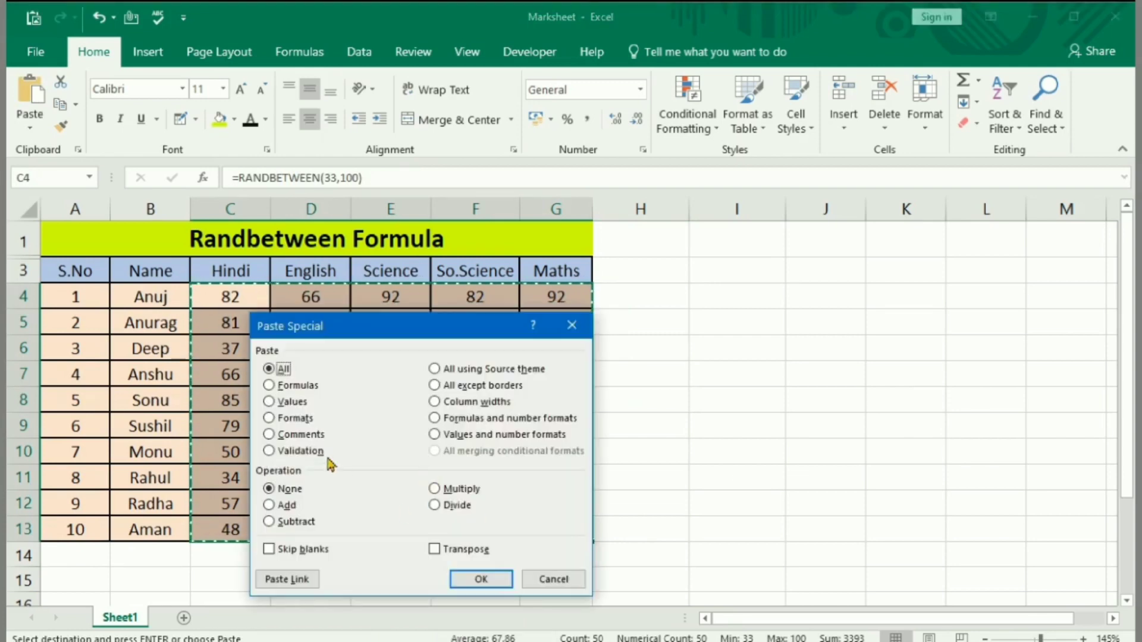
left_click(273, 402)
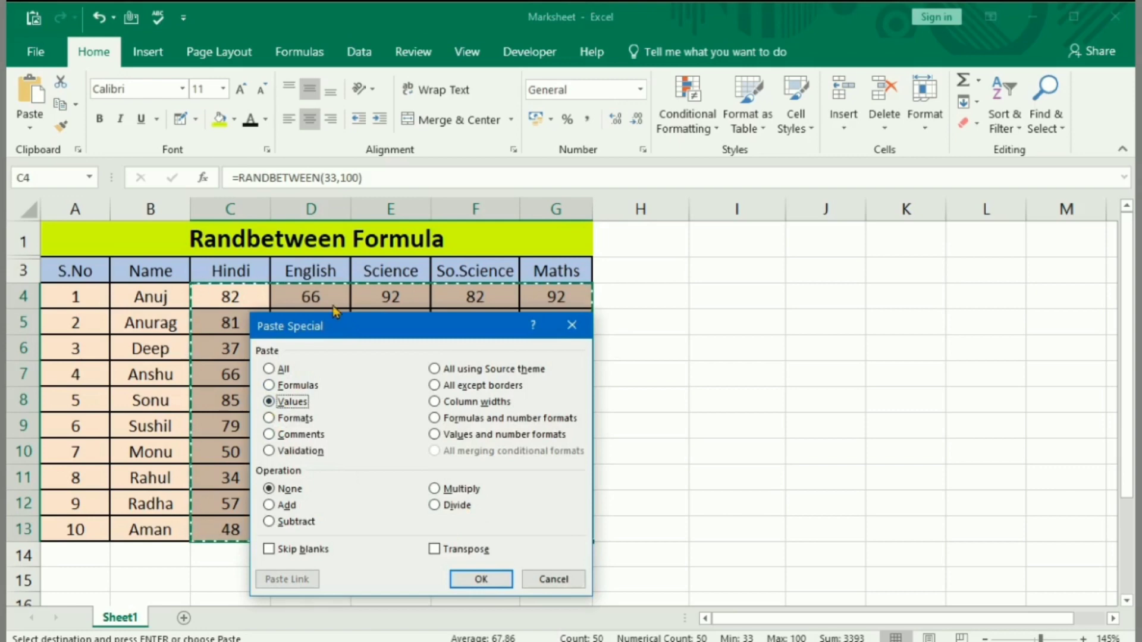
left_click_drag(344, 322, 308, 248)
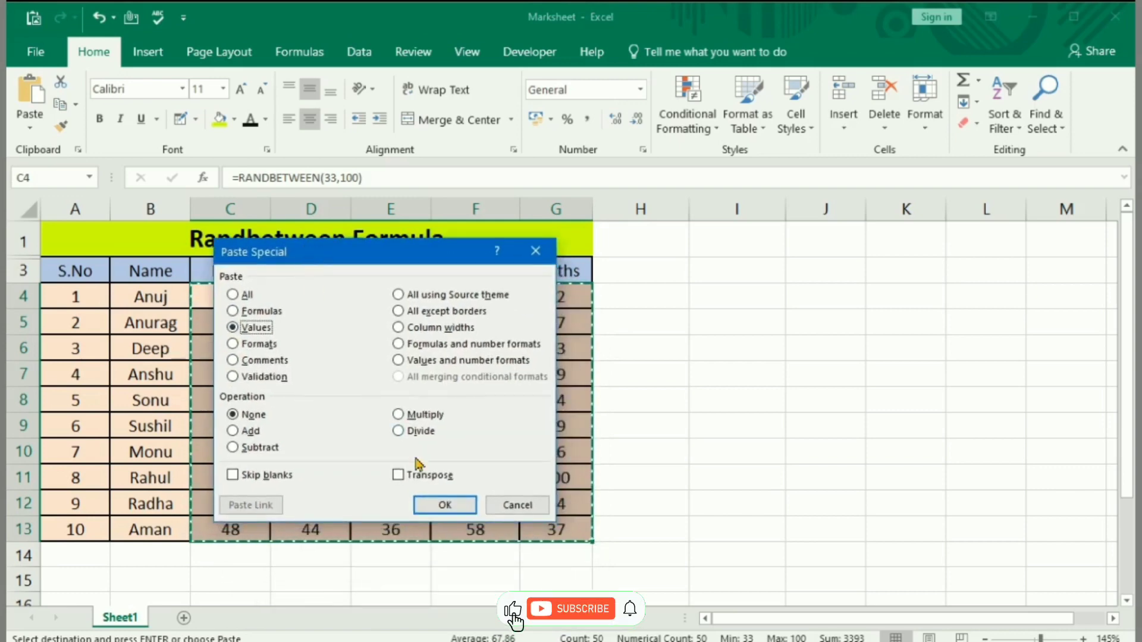
left_click(445, 505)
left_click(666, 462)
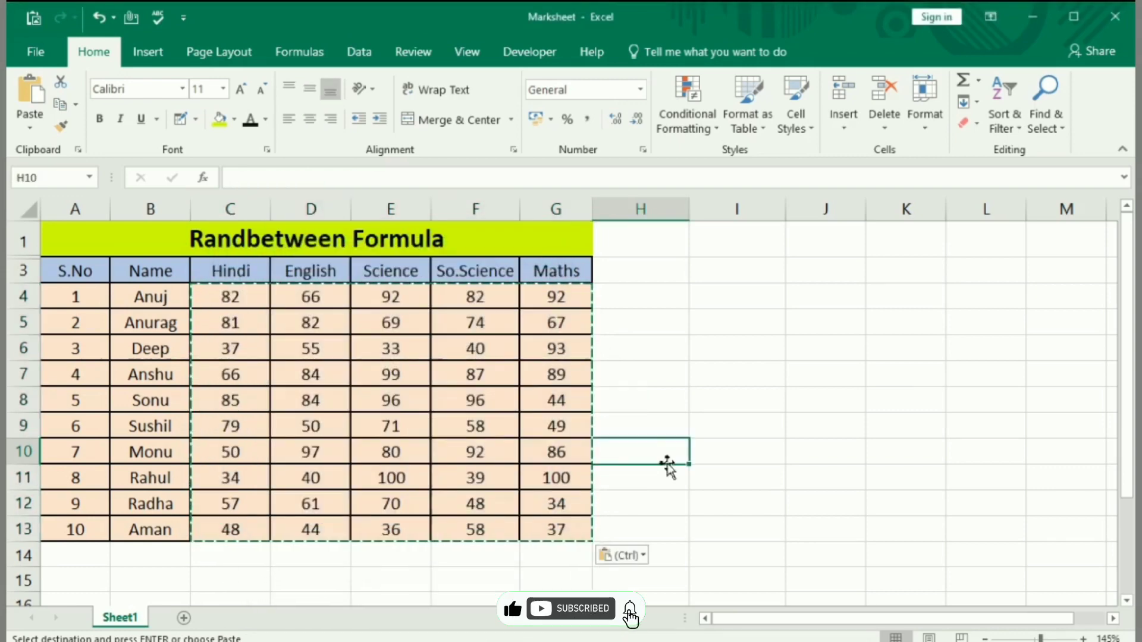
key("Escape")
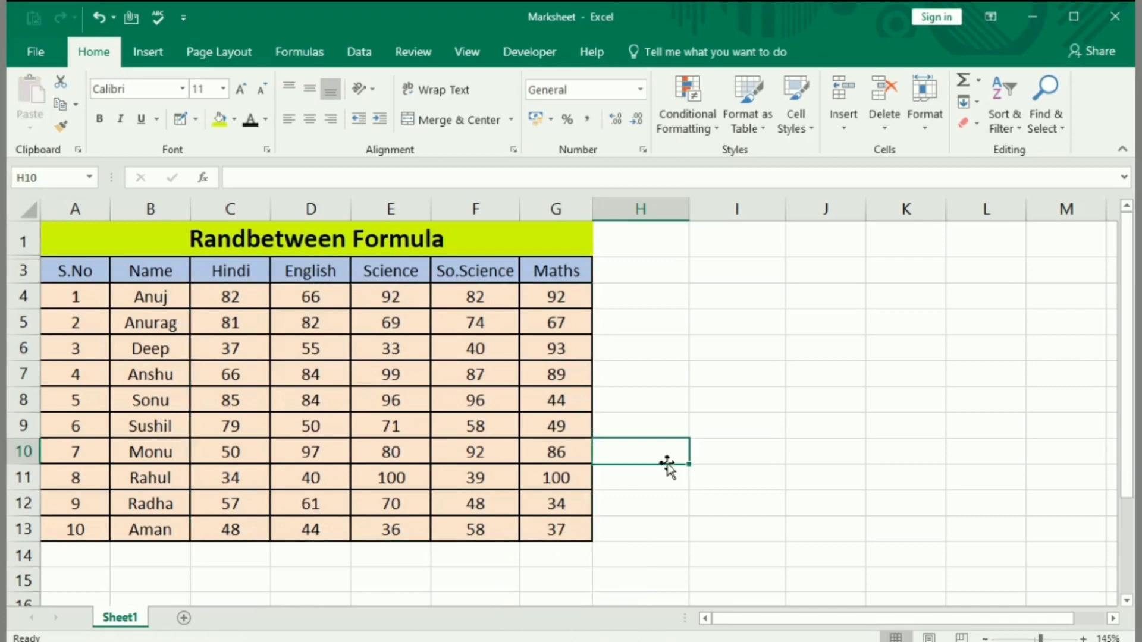